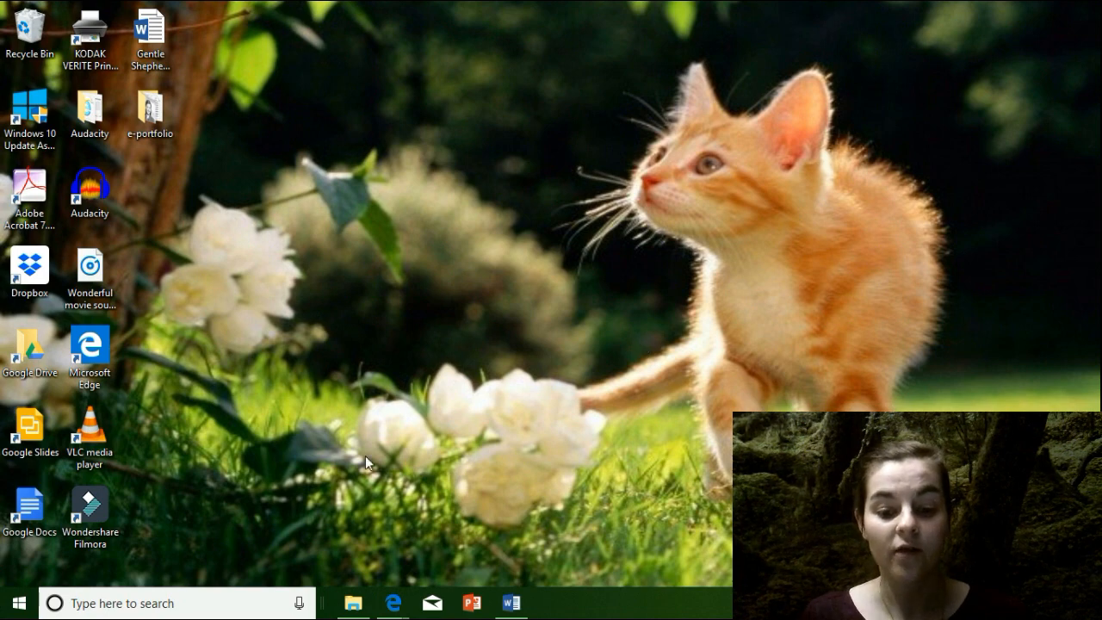
Step: Switch to the Microsoft Edge window showing the Royal Conservatoire of Scotland website and open the staff and student Portal
mouse_move(393, 603)
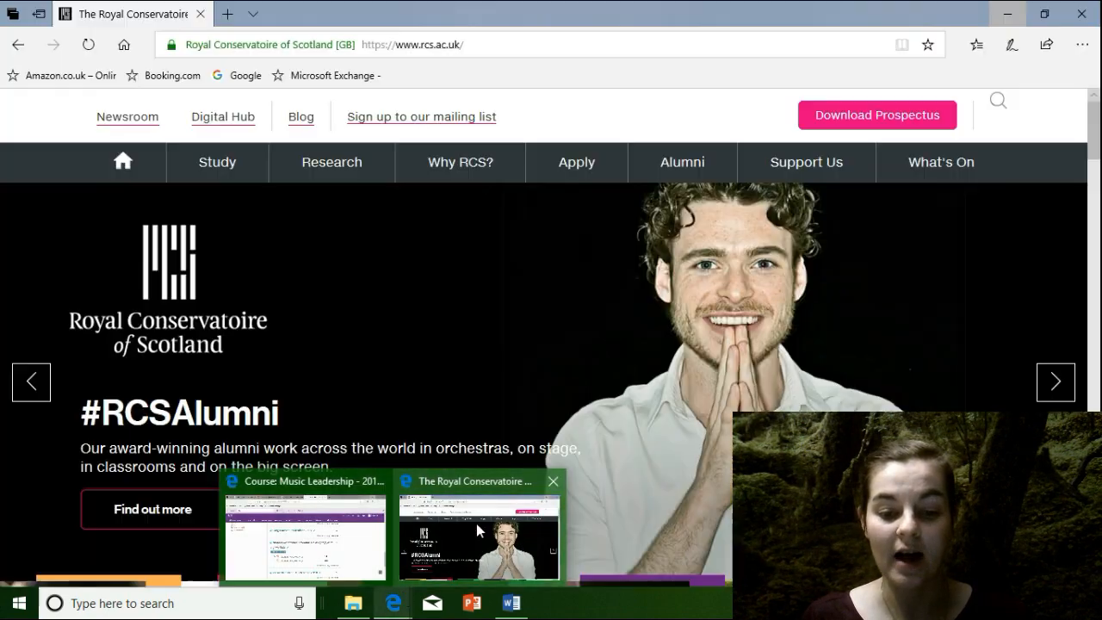
click(476, 524)
scroll(1097, 130, down, 1)
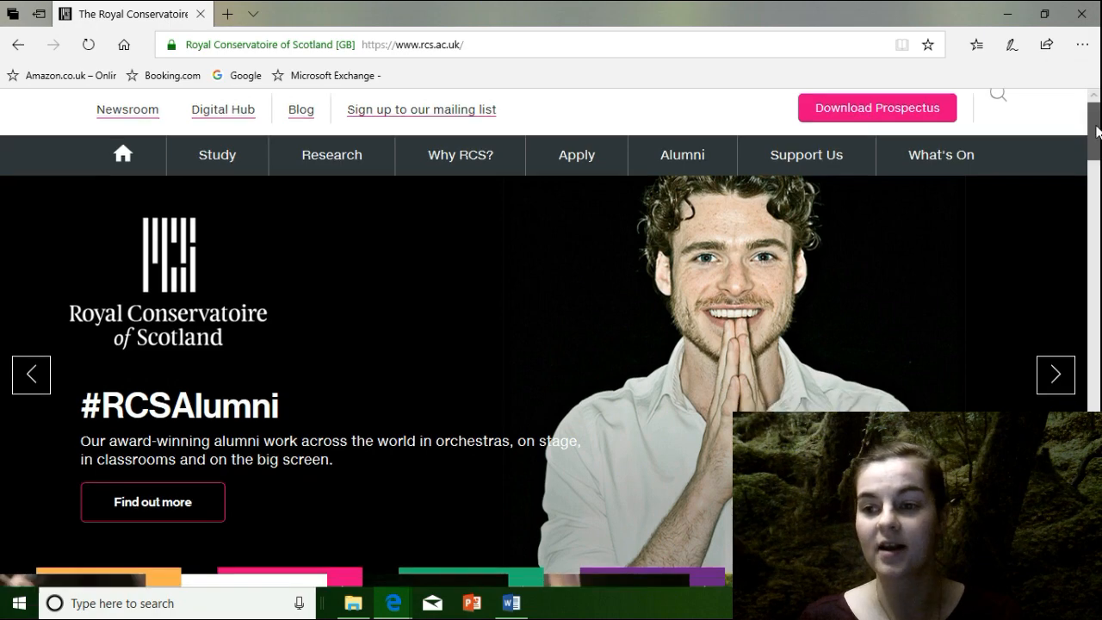
scroll(1098, 131, down, 15)
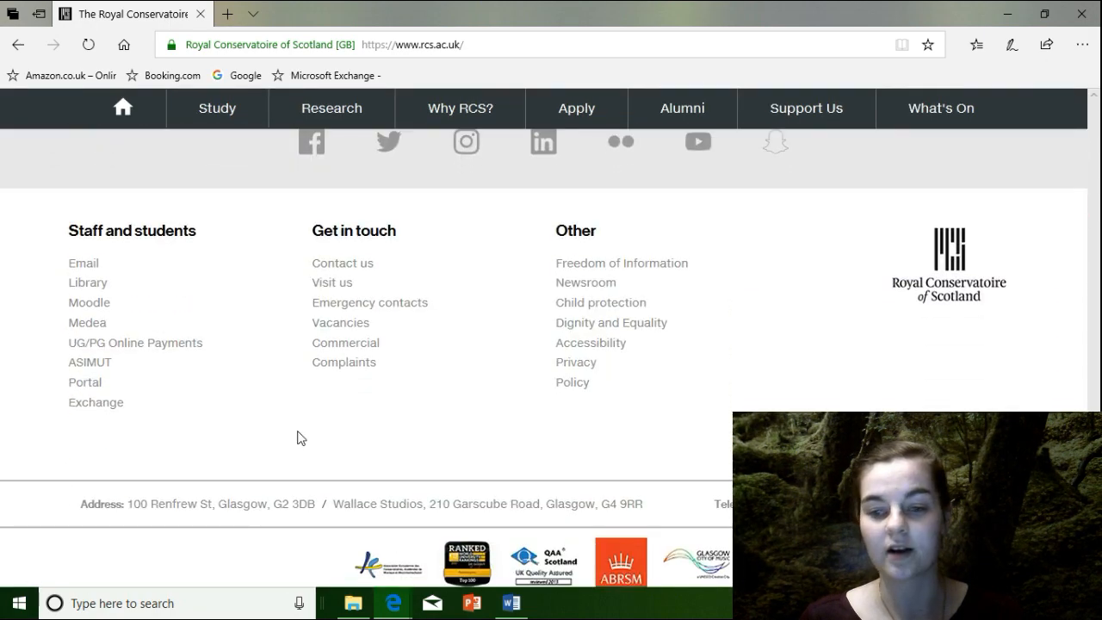
click(90, 383)
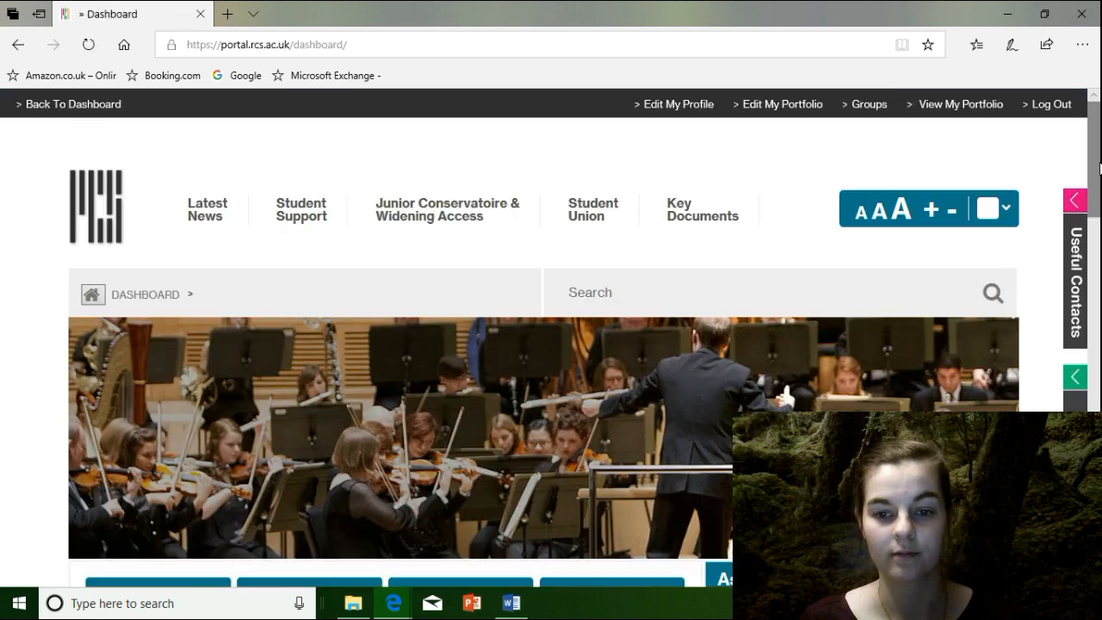
Step: Open My Portfolio from the portal dashboard and go into editing the portfolio
drag(1098, 150, 1098, 228)
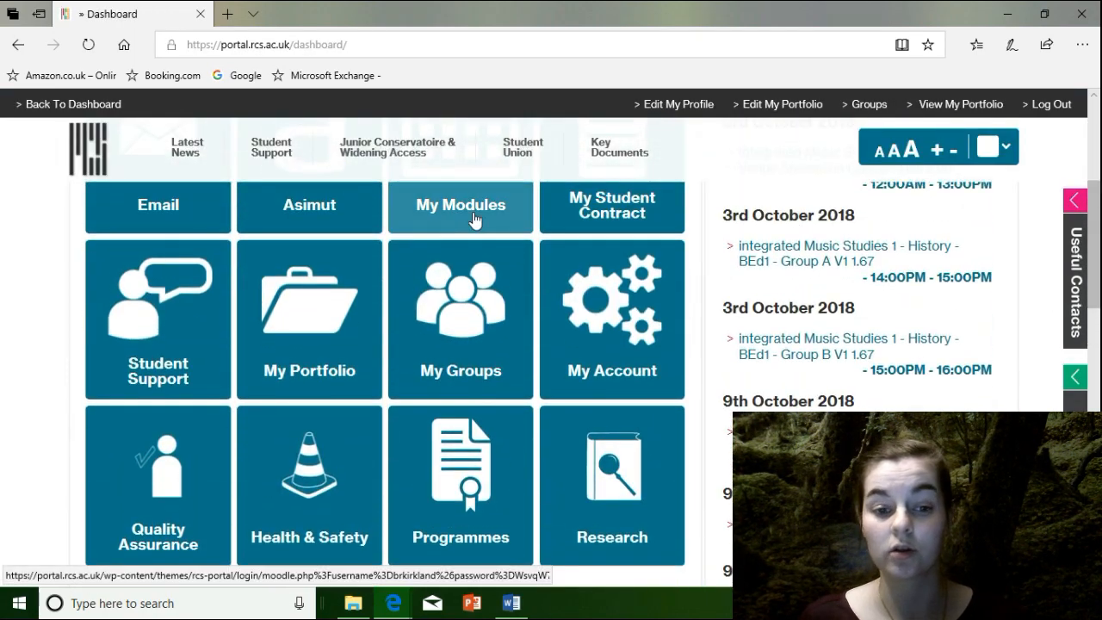
click(296, 290)
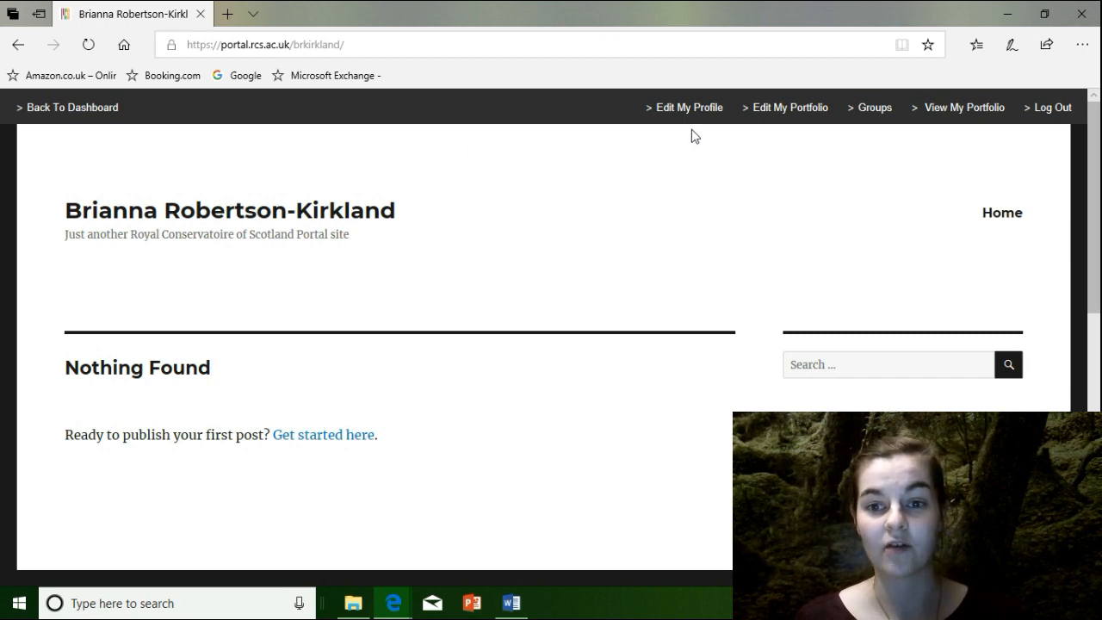
click(782, 107)
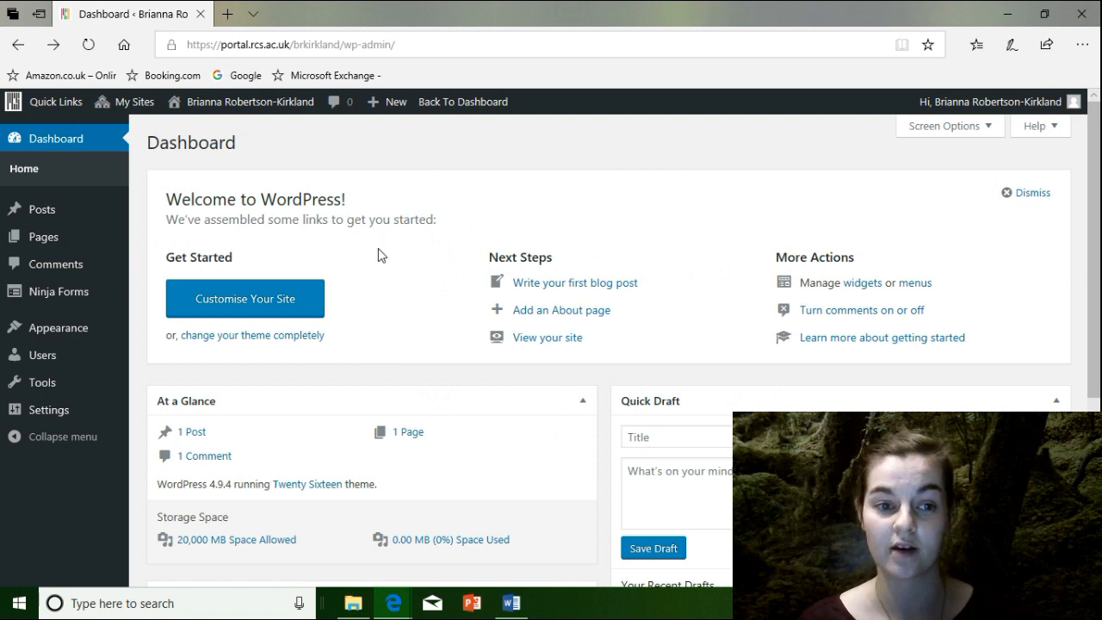
Step: Create a new post in the portfolio with the title "Biography"
mouse_move(44, 216)
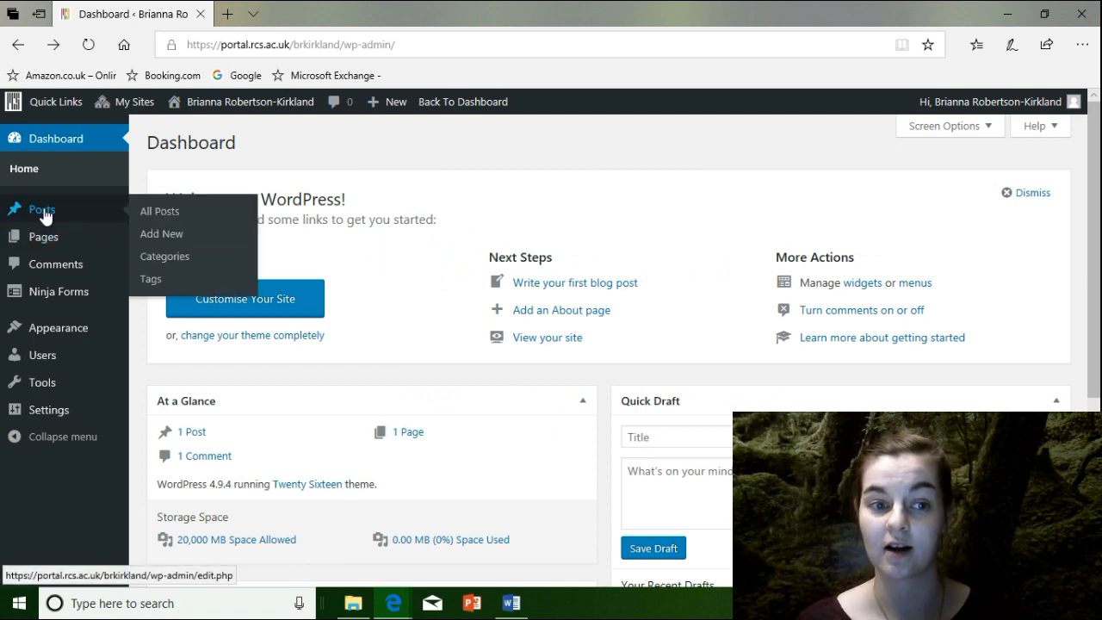
click(159, 246)
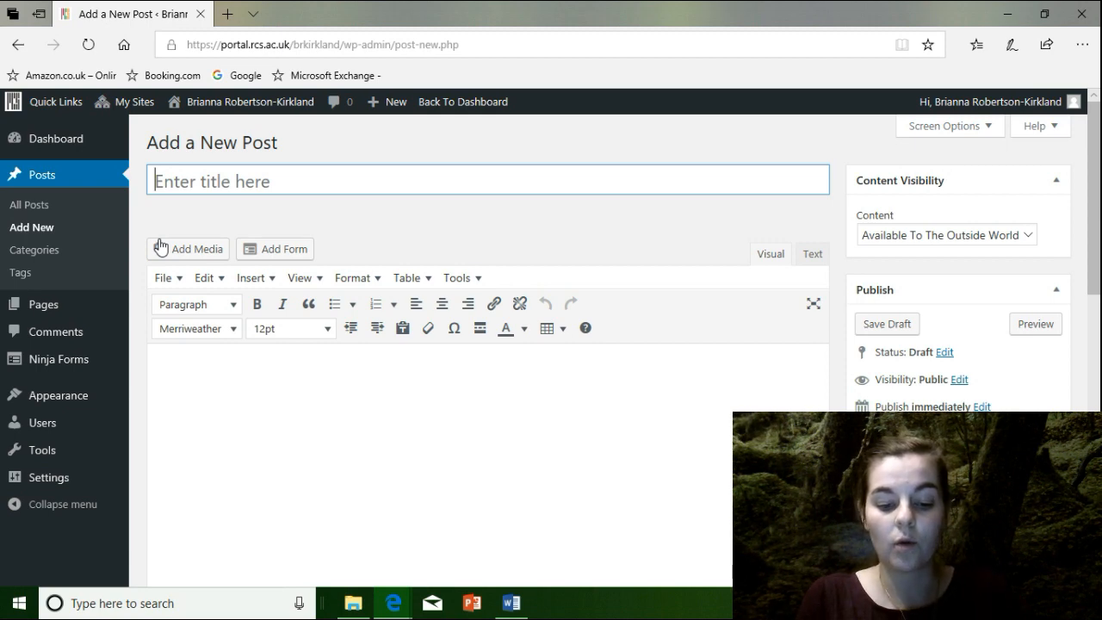
text(B)
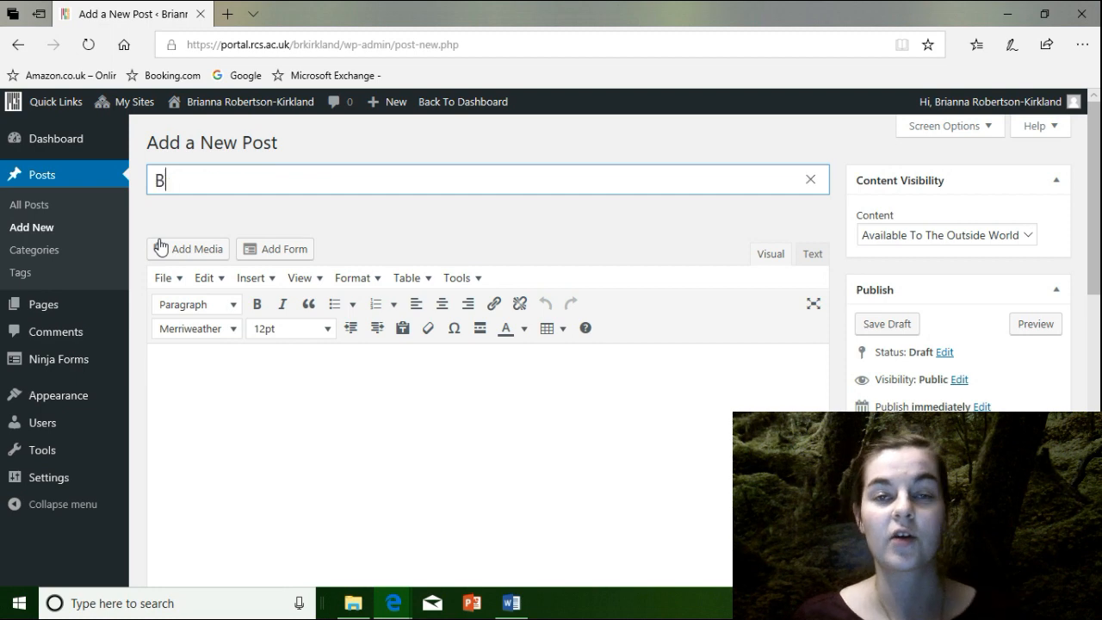
text(iography)
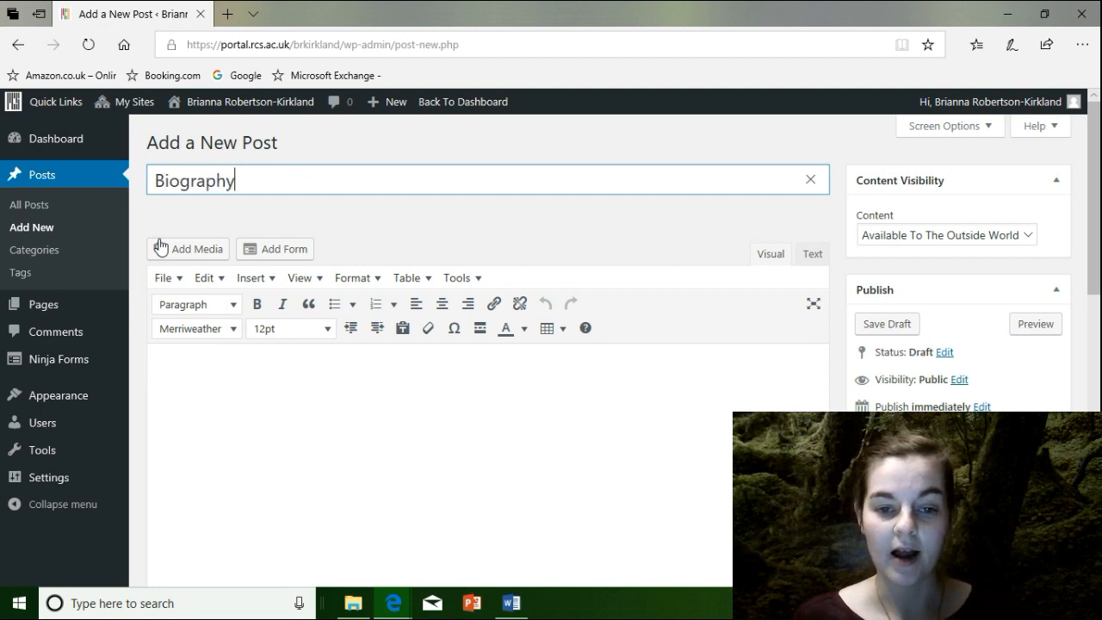
Step: Centre the post's first body line and upload the headshot JPG from the e-portfolio folder as media
click(219, 384)
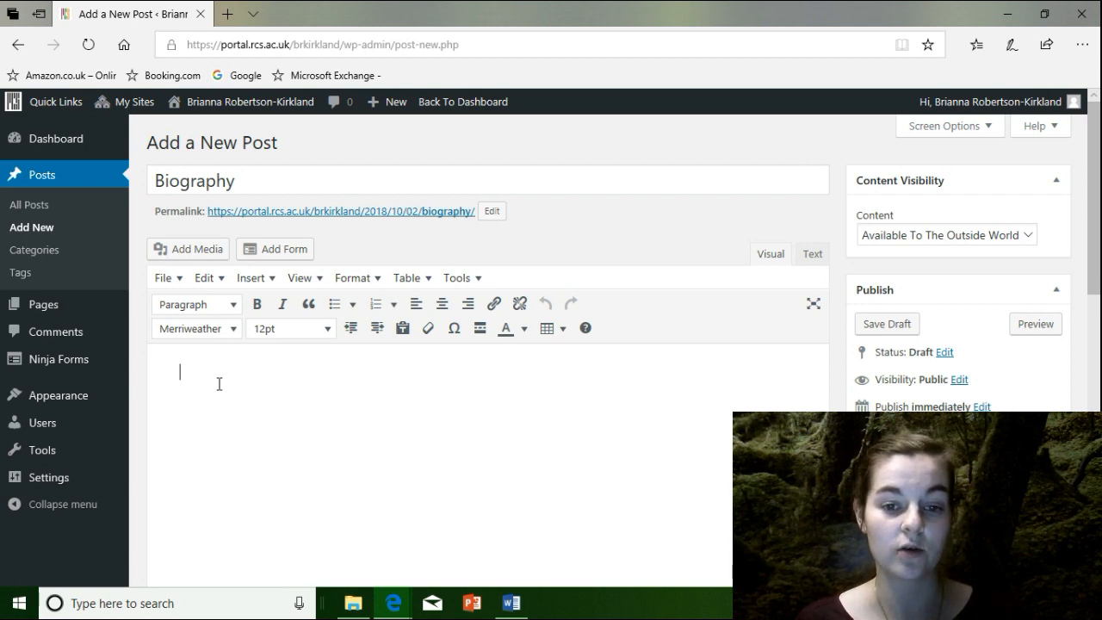
click(442, 306)
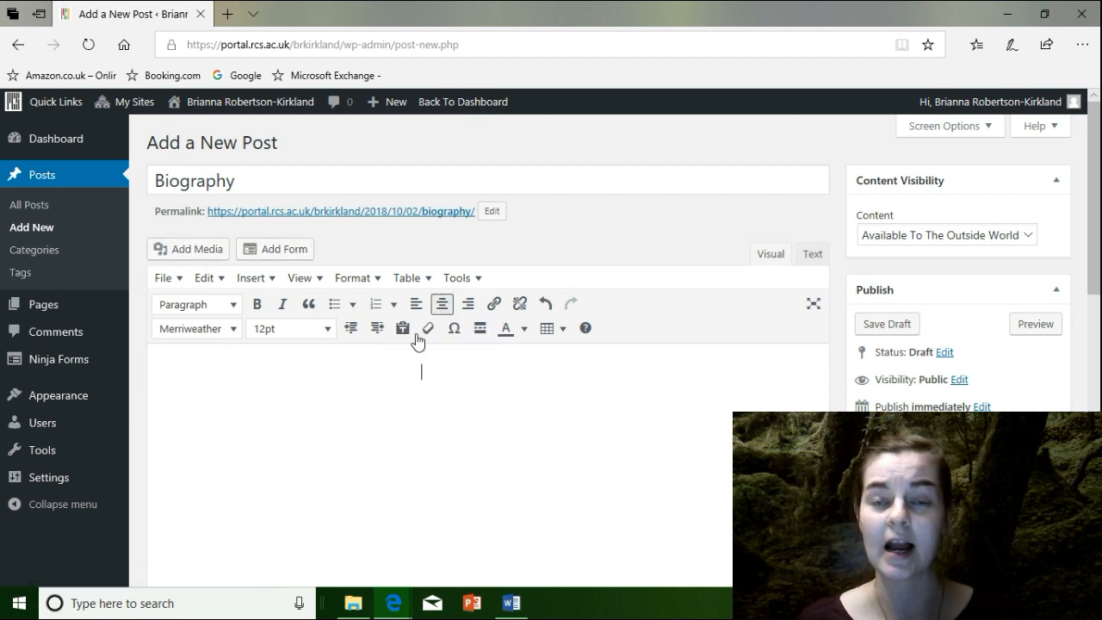
click(201, 251)
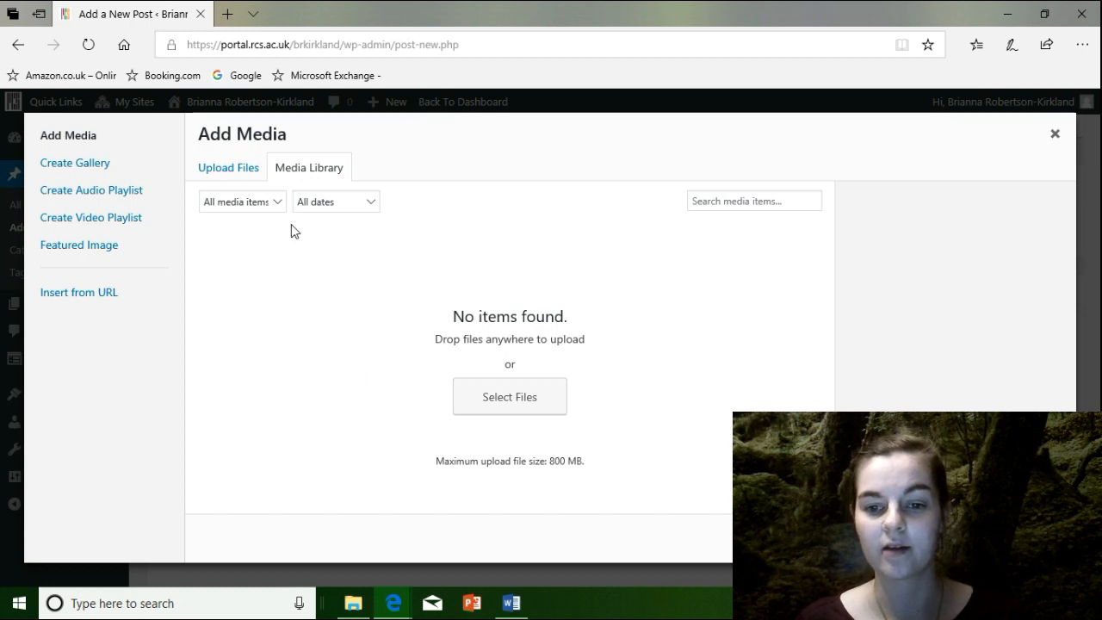
click(241, 171)
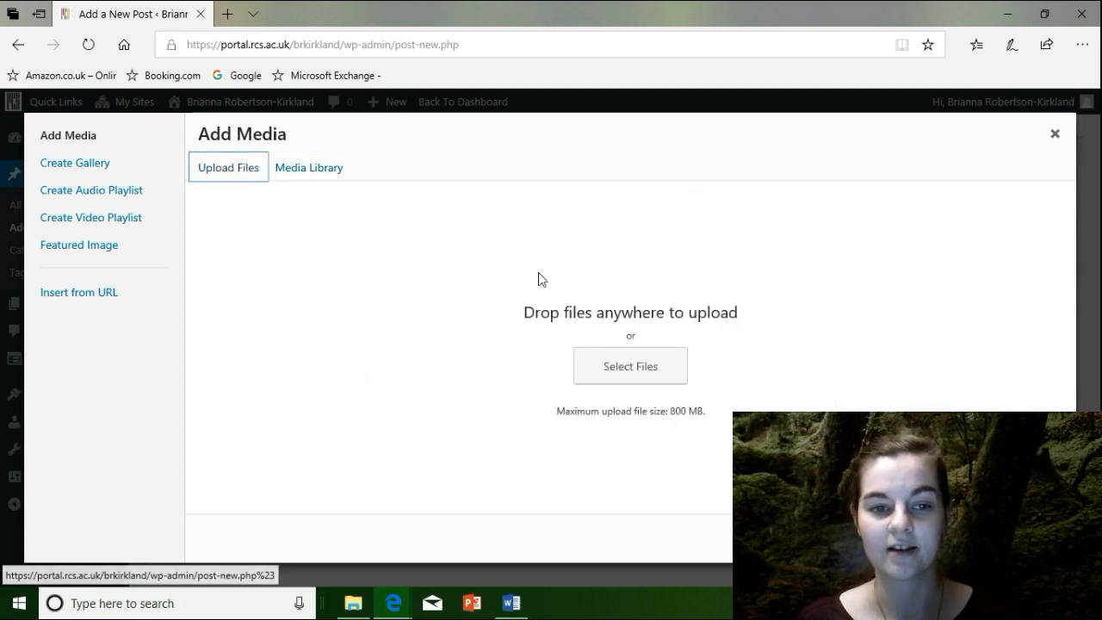
click(620, 368)
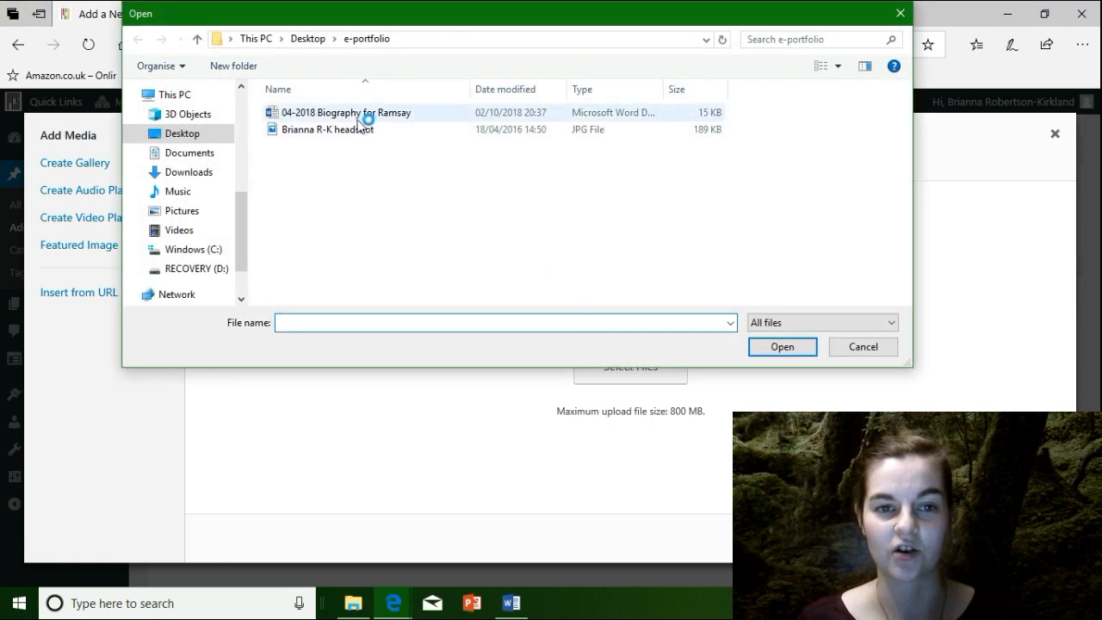
click(355, 131)
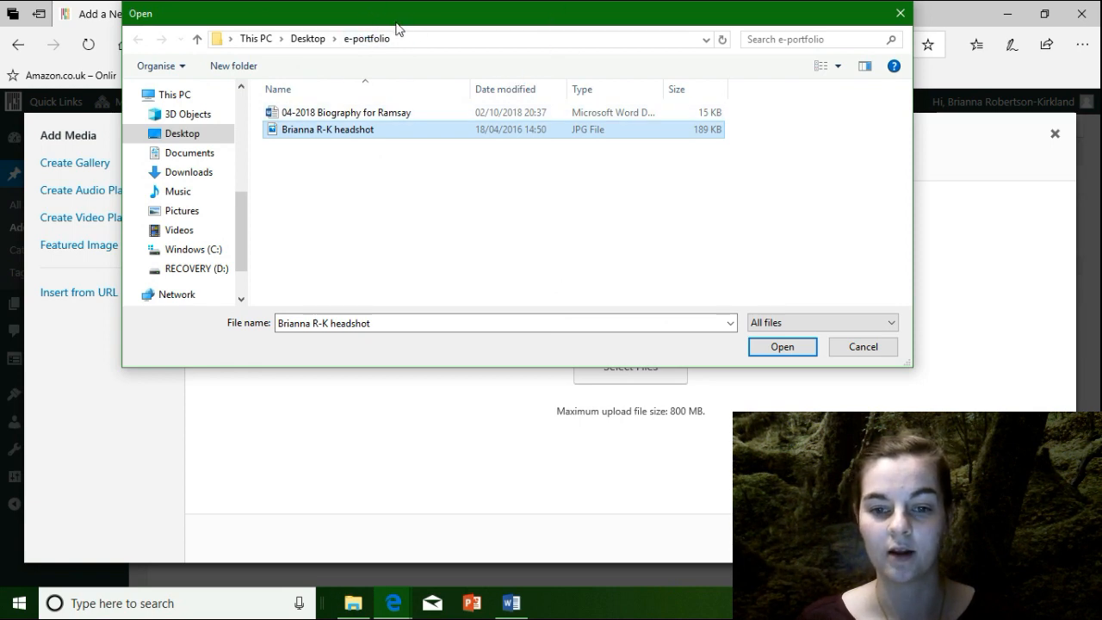
click(809, 350)
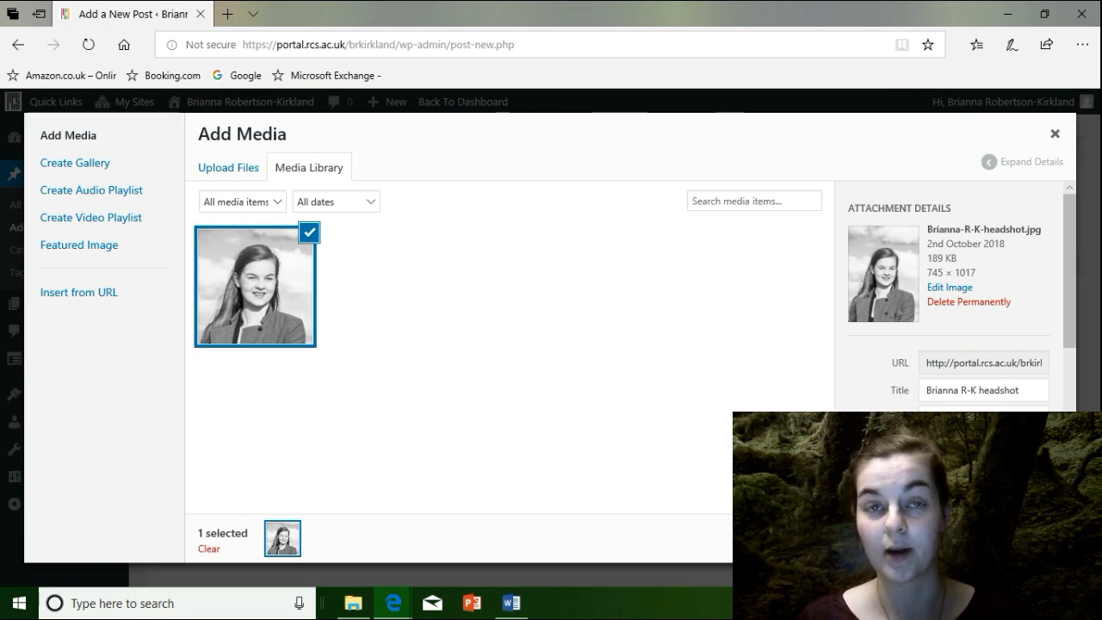
Step: Insert the uploaded headshot into the post and start a new line beneath it
click(983, 426)
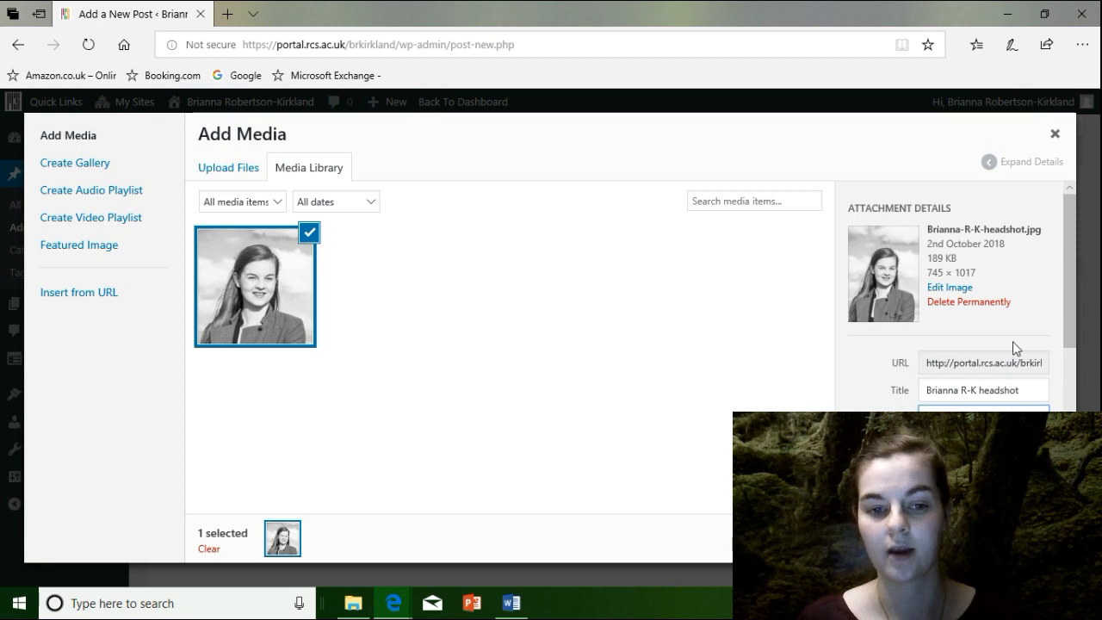
click(1016, 538)
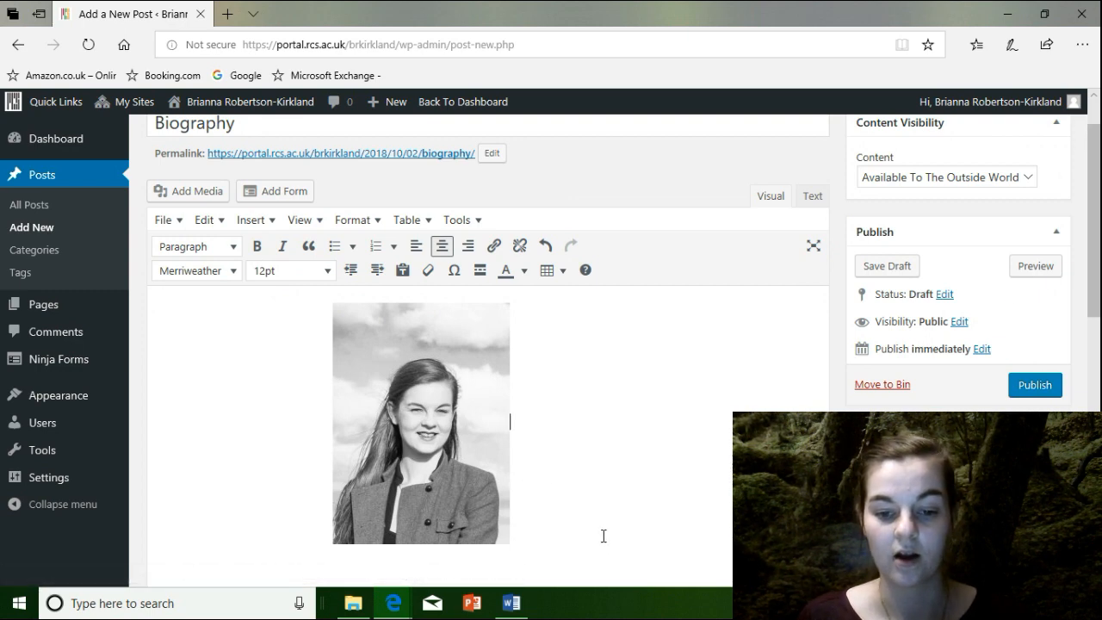
key(Return)
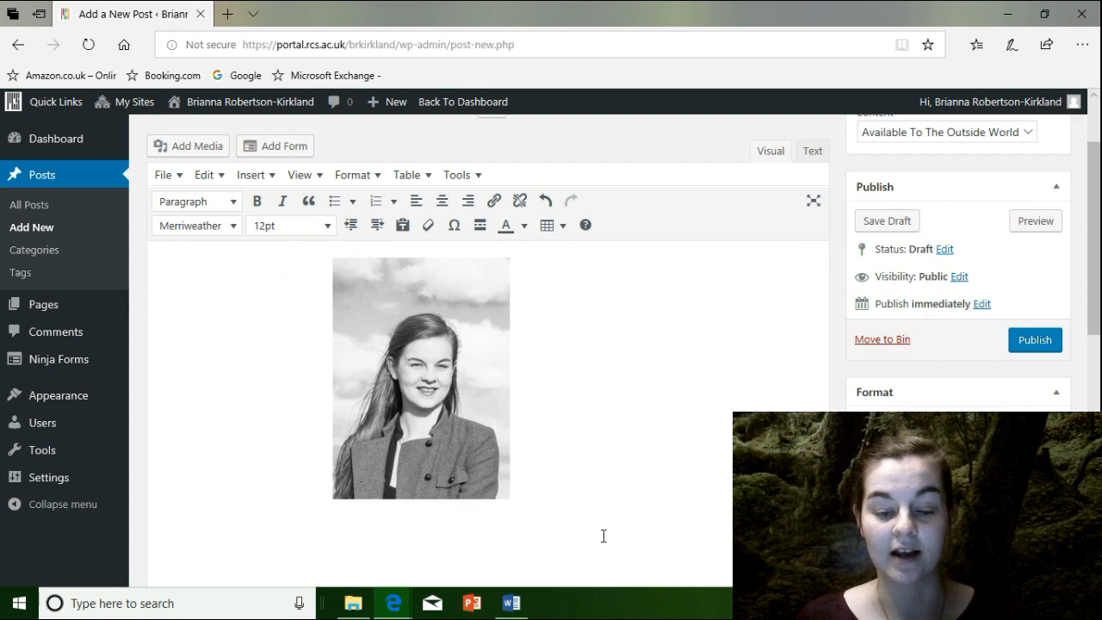
Step: Copy the biography paragraph without its heading from the Word document and paste it below the headshot in the post
click(523, 608)
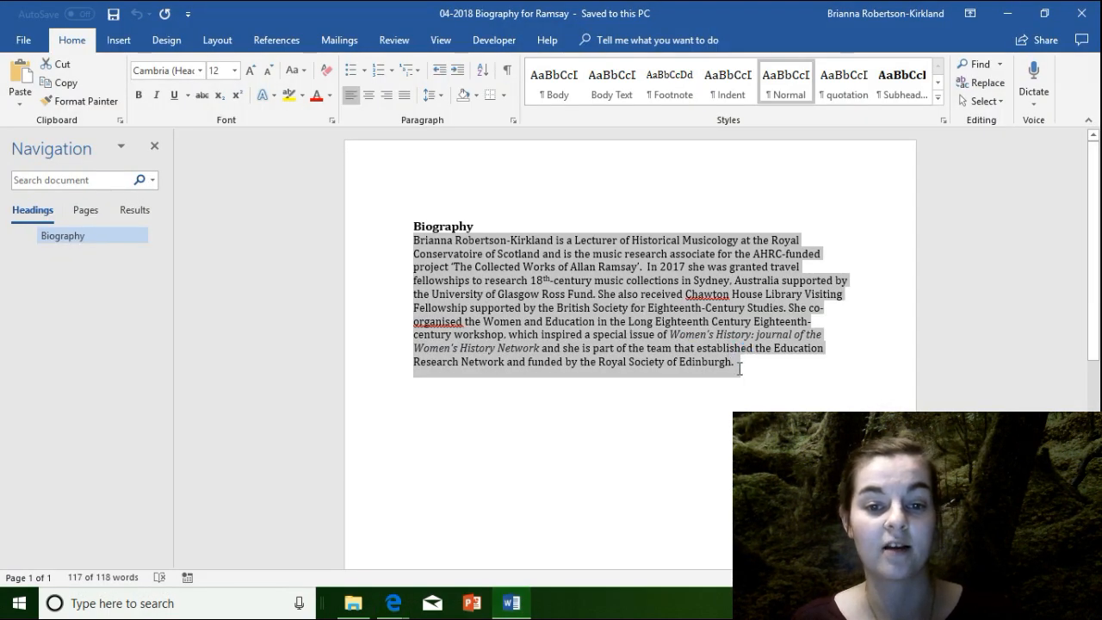
drag(740, 368, 381, 246)
key(ctrl+c)
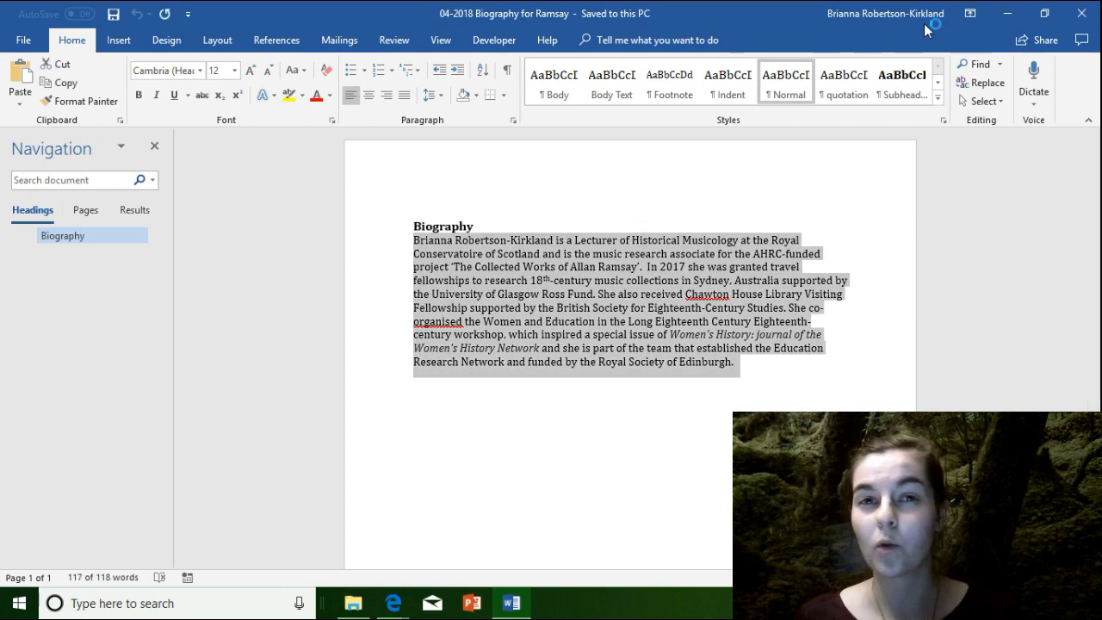
click(1006, 13)
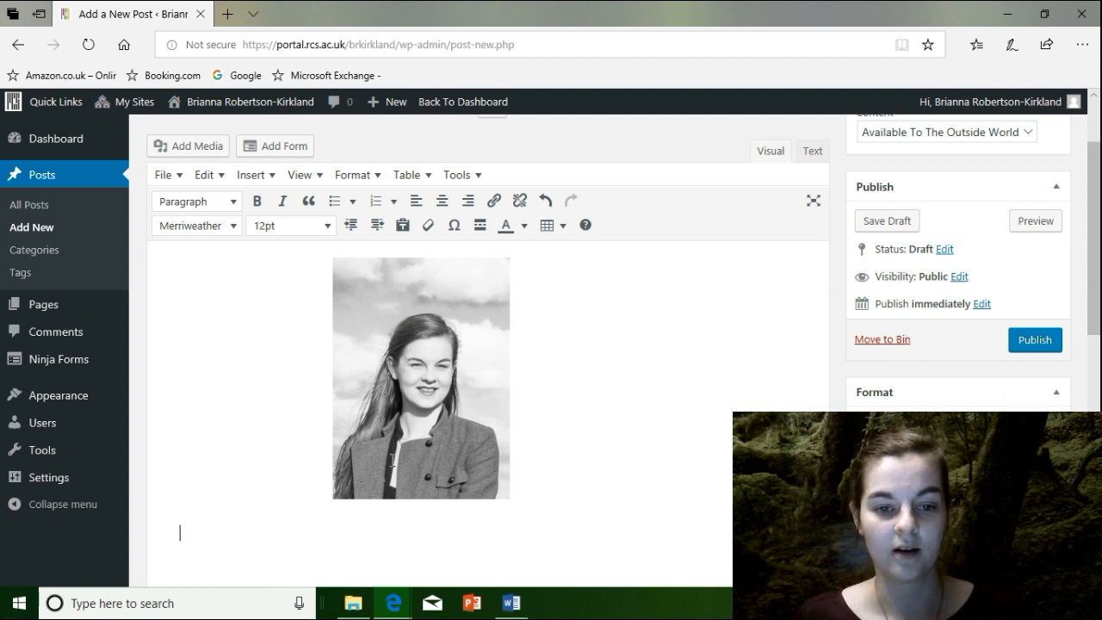
key(ctrl+v)
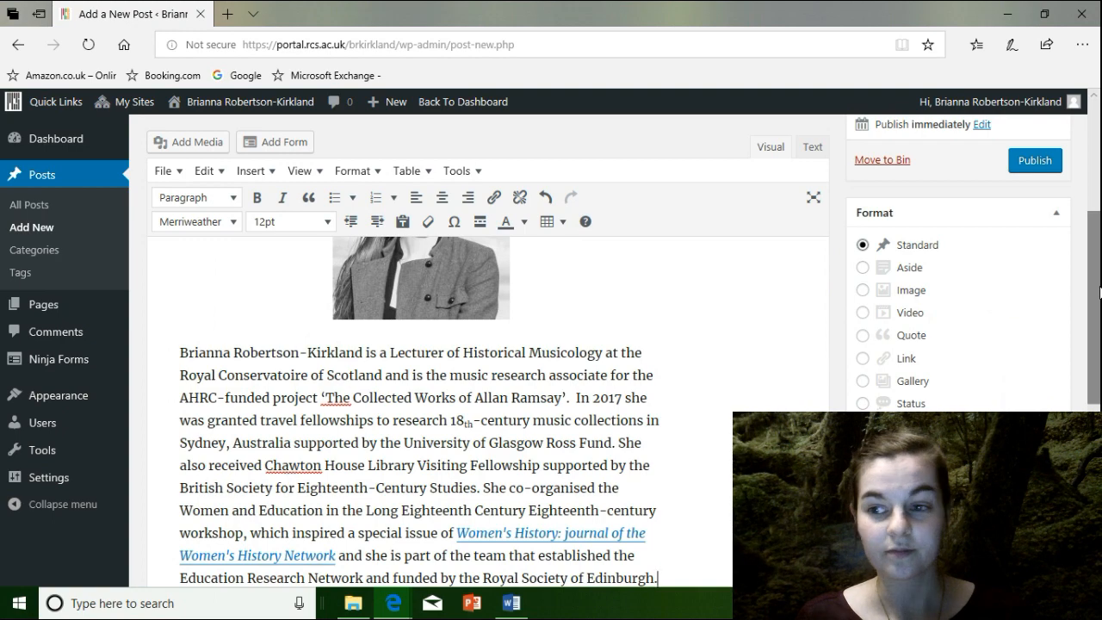
Step: Review the post's headshot and pasted biography text together with the format, category and tag settings
scroll(1099, 376, down, 2)
drag(1099, 376, 1095, 250)
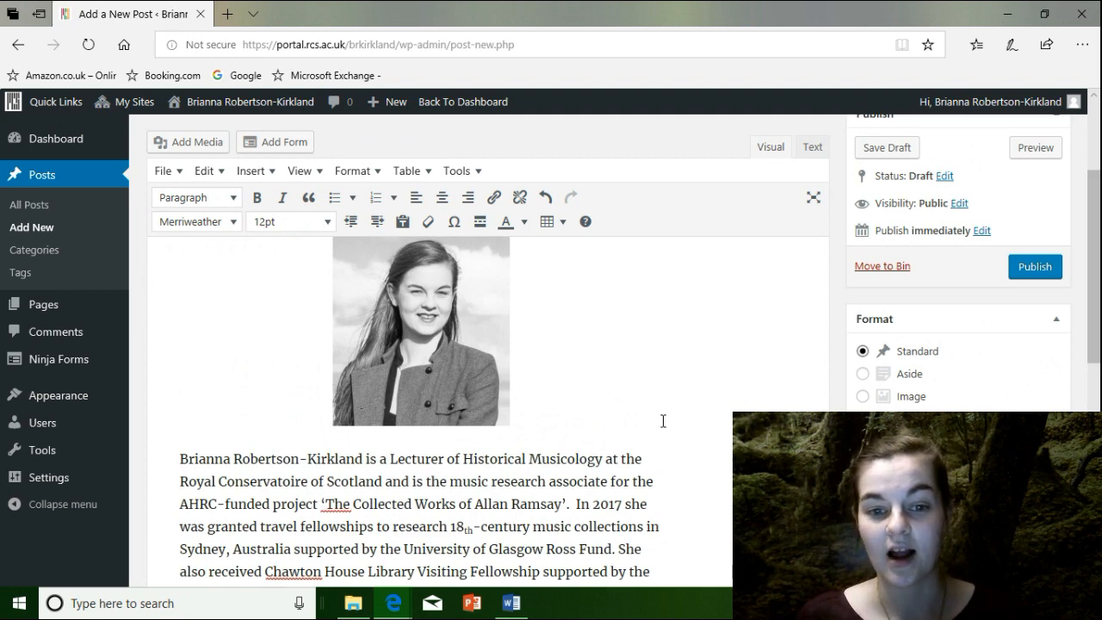
drag(1099, 299, 1095, 257)
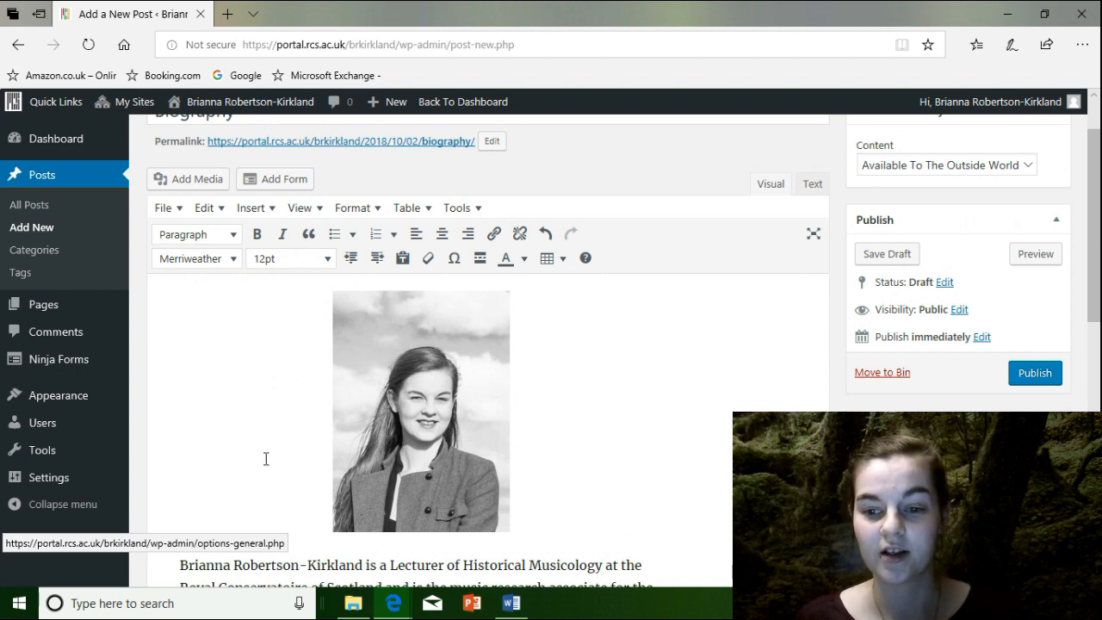
scroll(551, 439, down, 4)
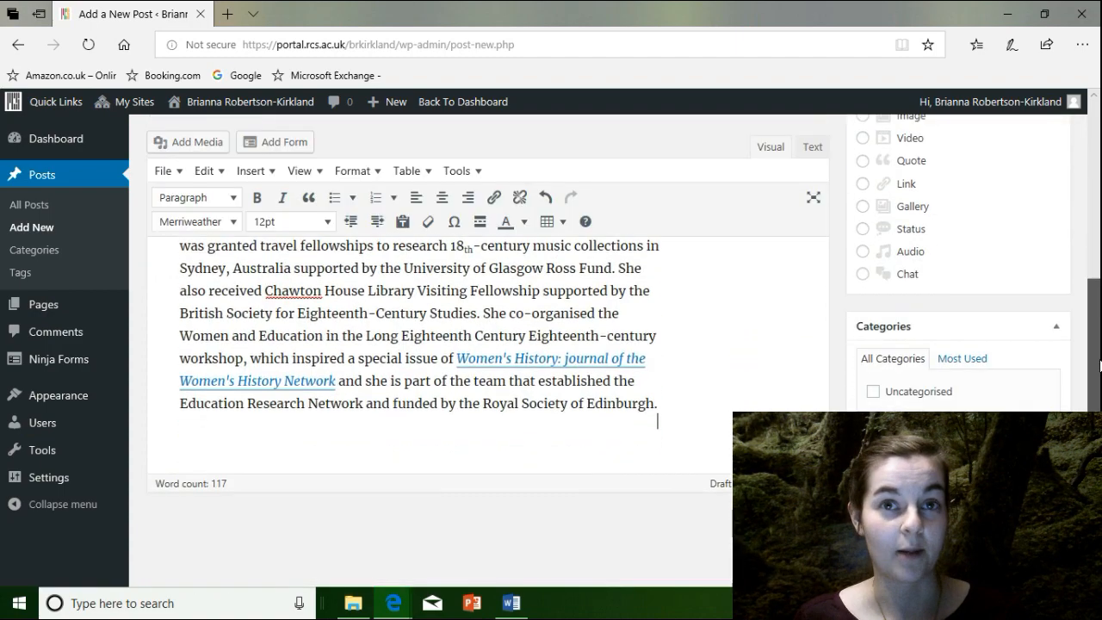
drag(1099, 332, 1094, 248)
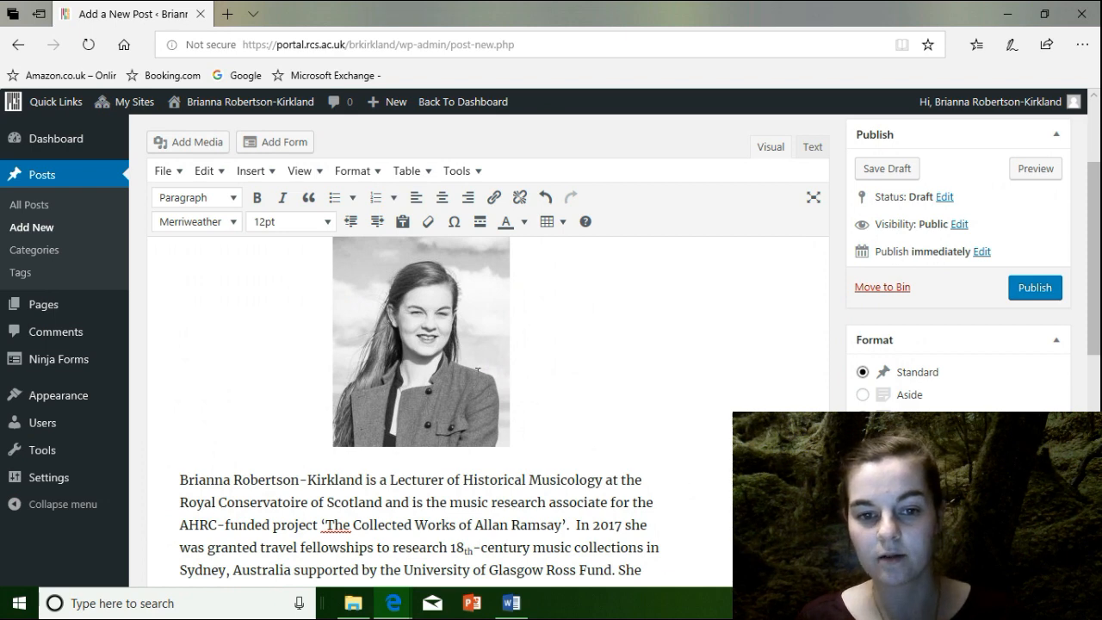
scroll(477, 371, down, 3)
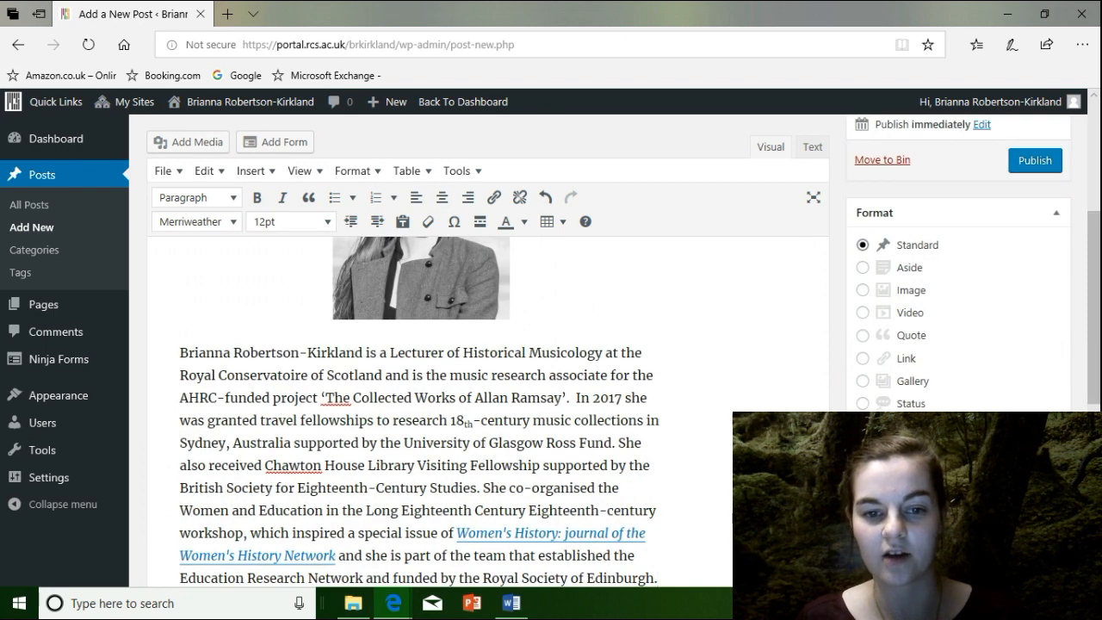
click(453, 265)
drag(454, 265, 426, 314)
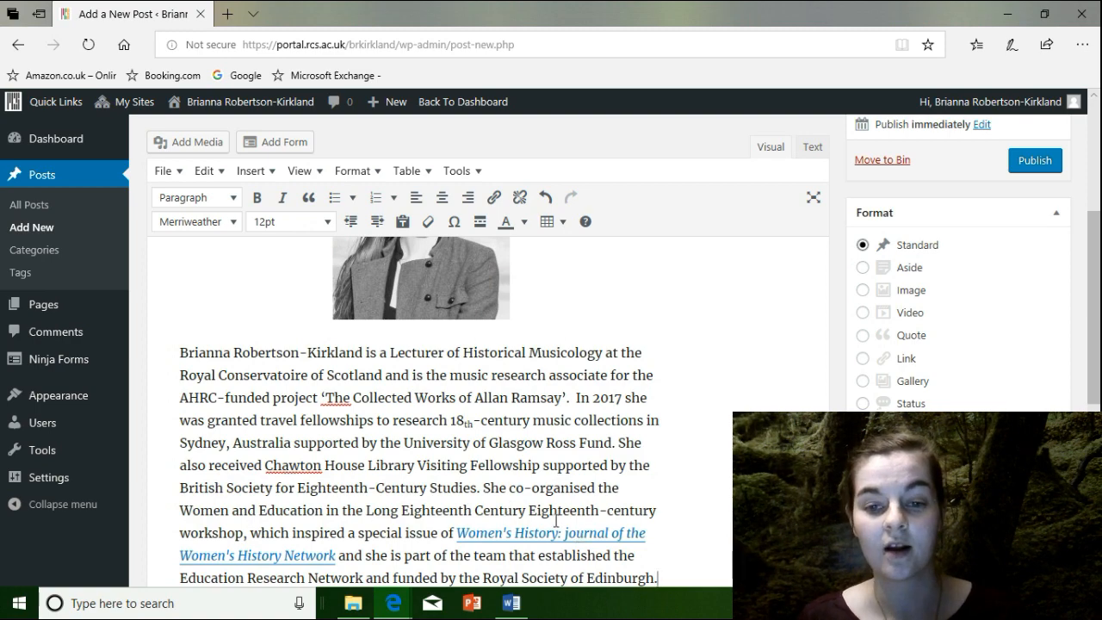
scroll(556, 519, down, 3)
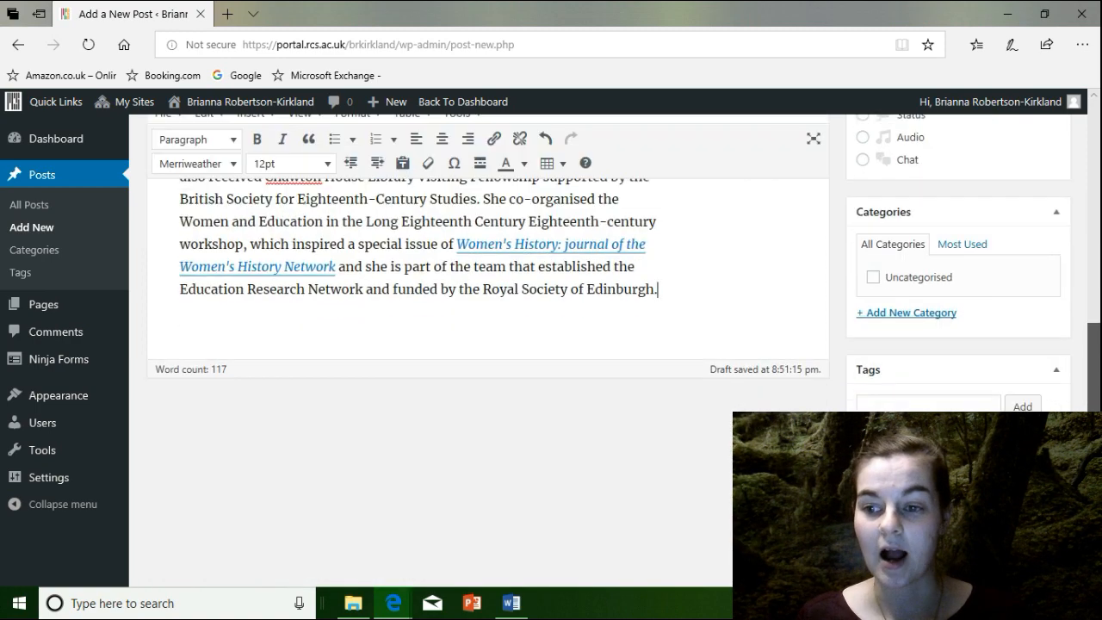
Step: Check the content visibility options, keep Available To The Outside World, and publish the Biography post
scroll(570, 460, up, 5)
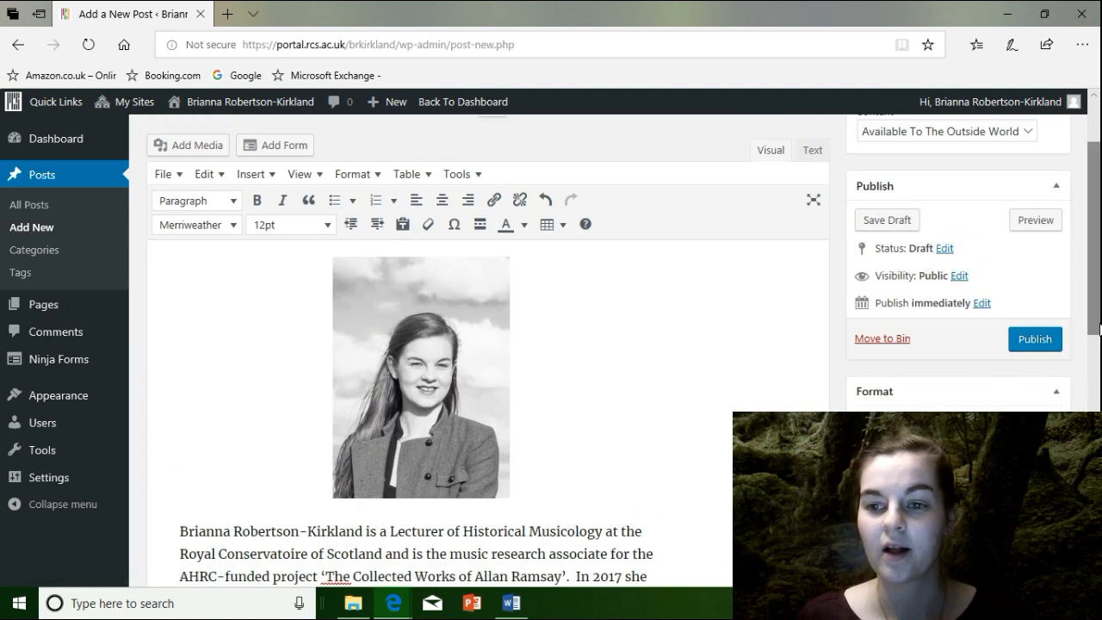
scroll(1098, 323, up, 1)
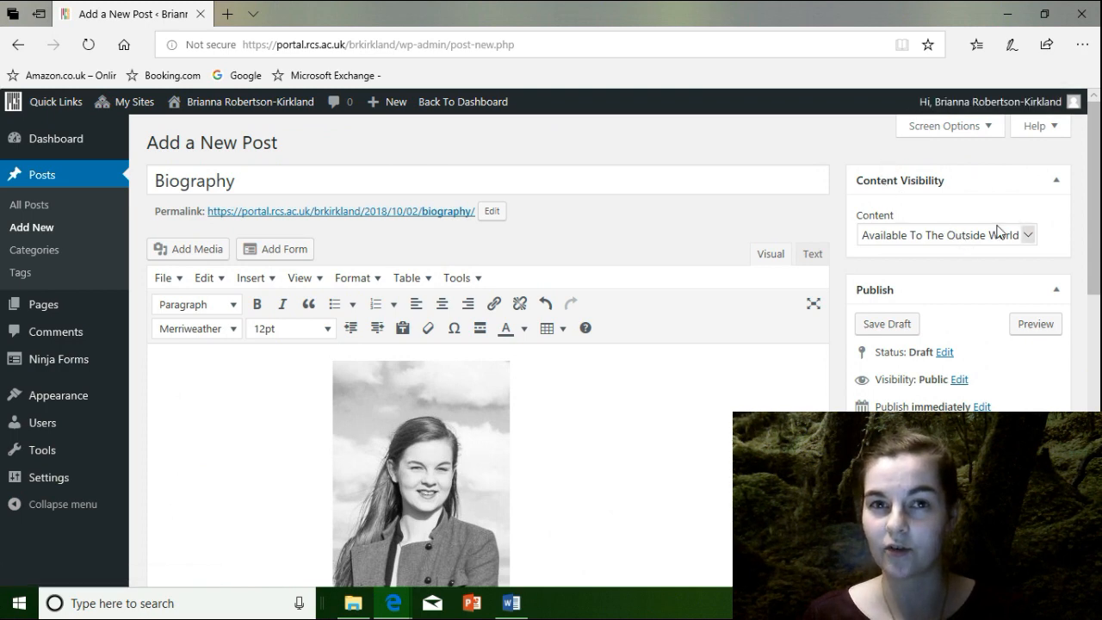
click(936, 240)
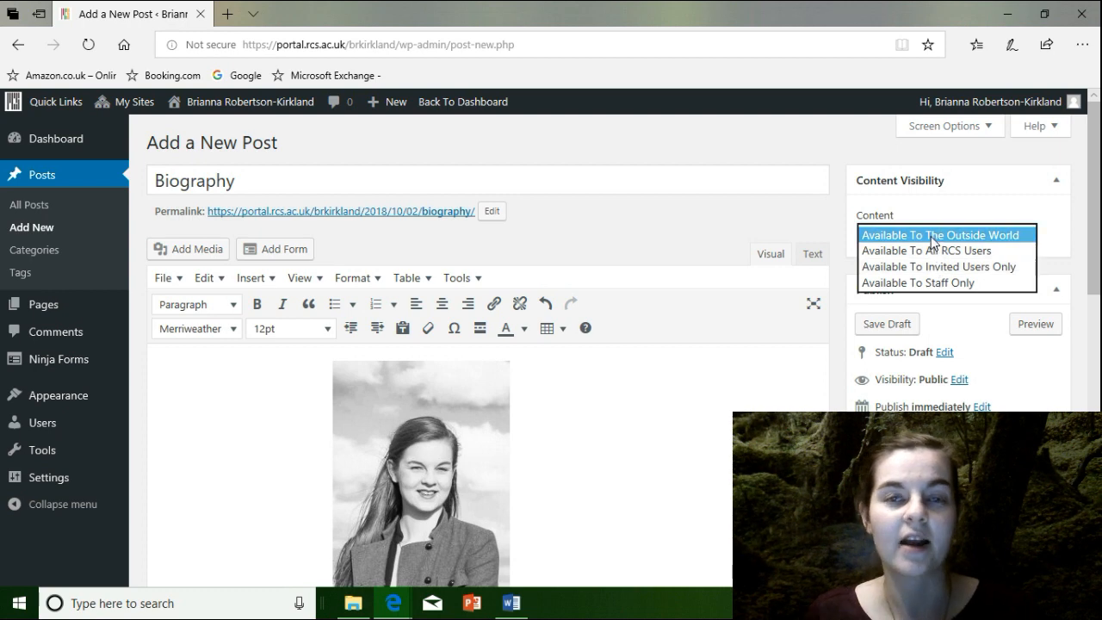
click(987, 208)
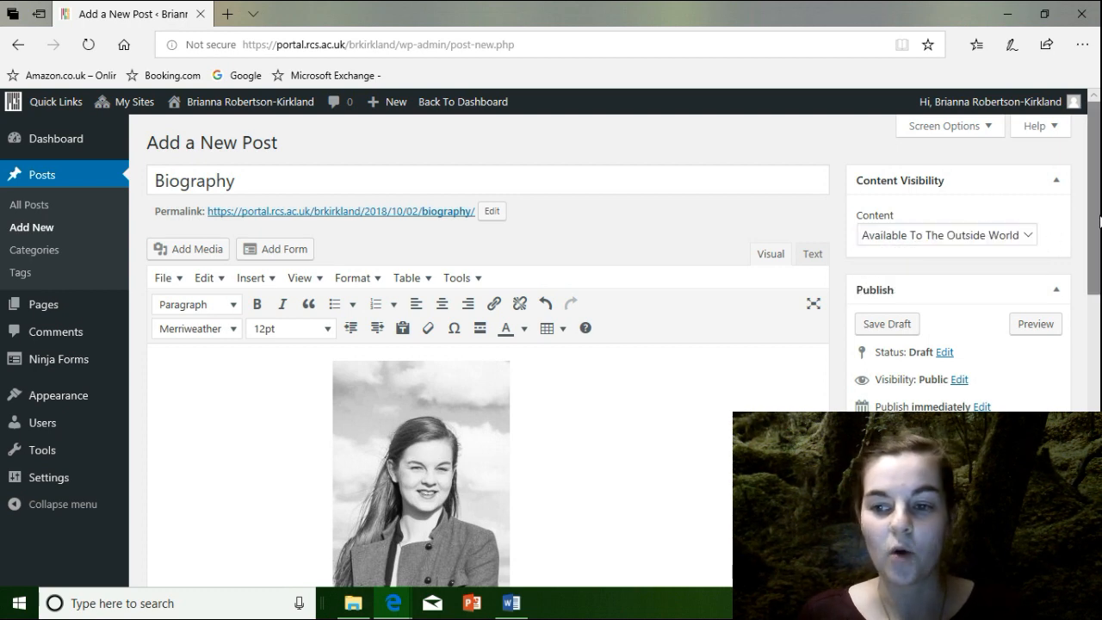
scroll(938, 249, down, 2)
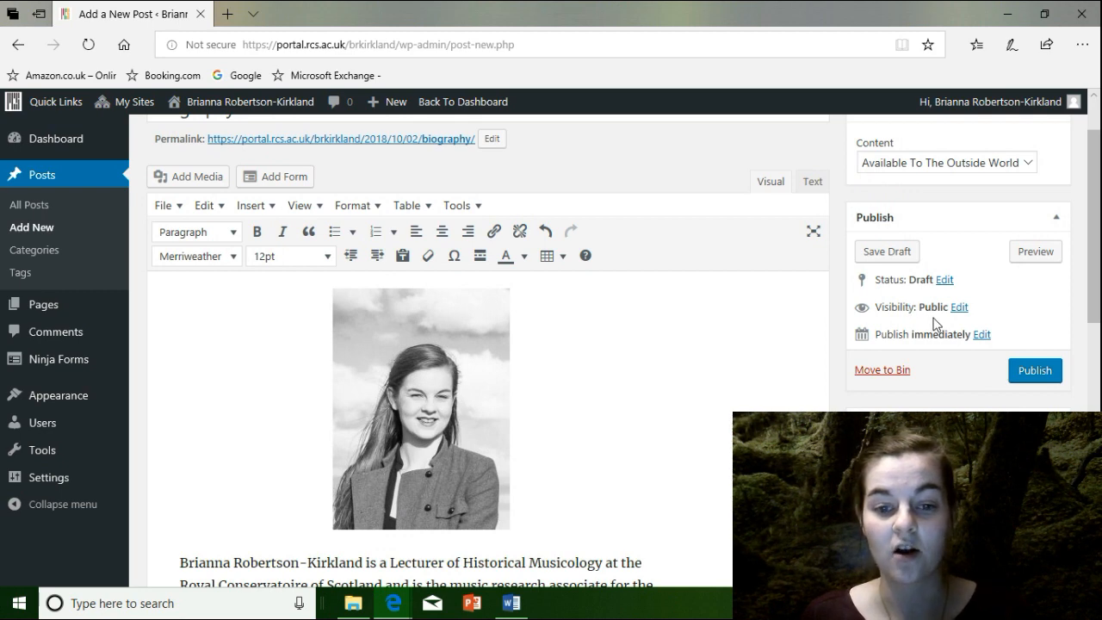
click(1018, 372)
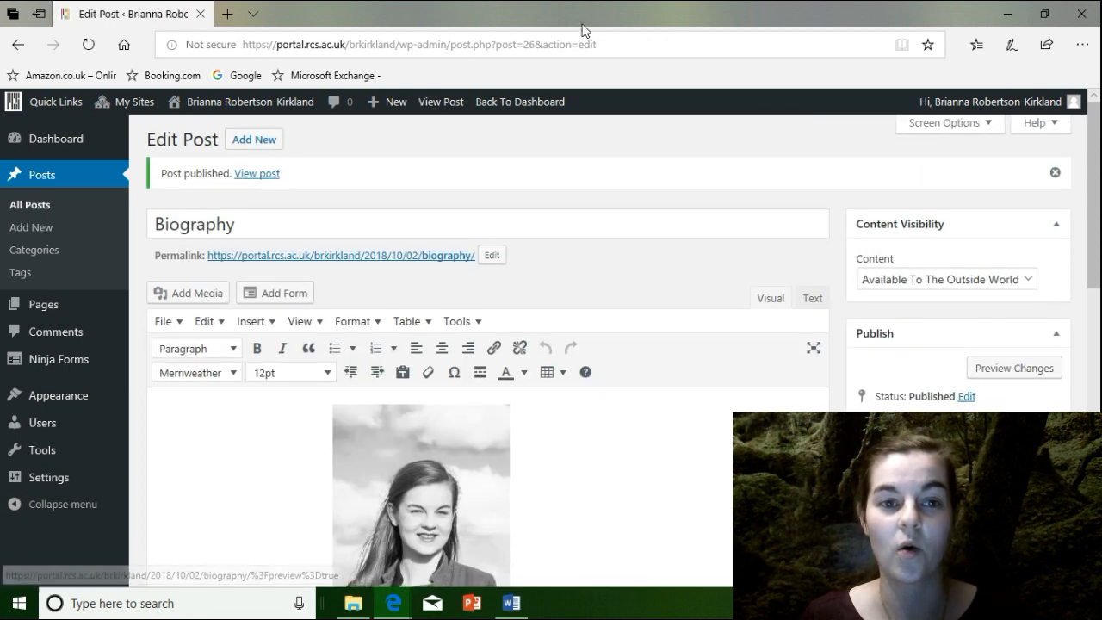
Step: View the published Biography post in a separate tab, look through its headshot and text, and close that tab
middle_click(269, 175)
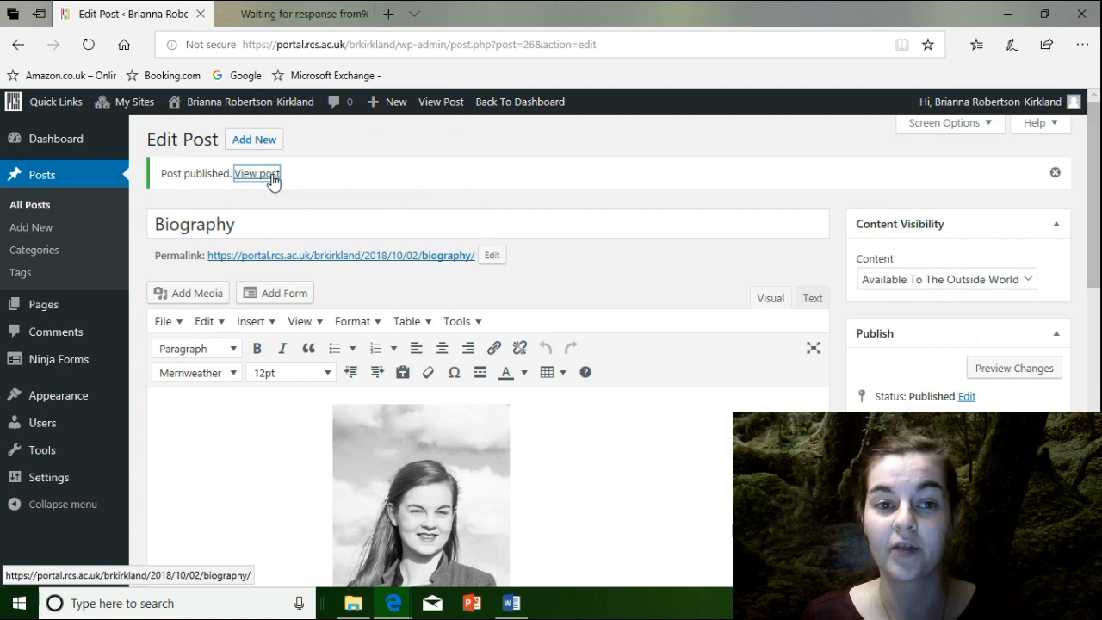
click(287, 8)
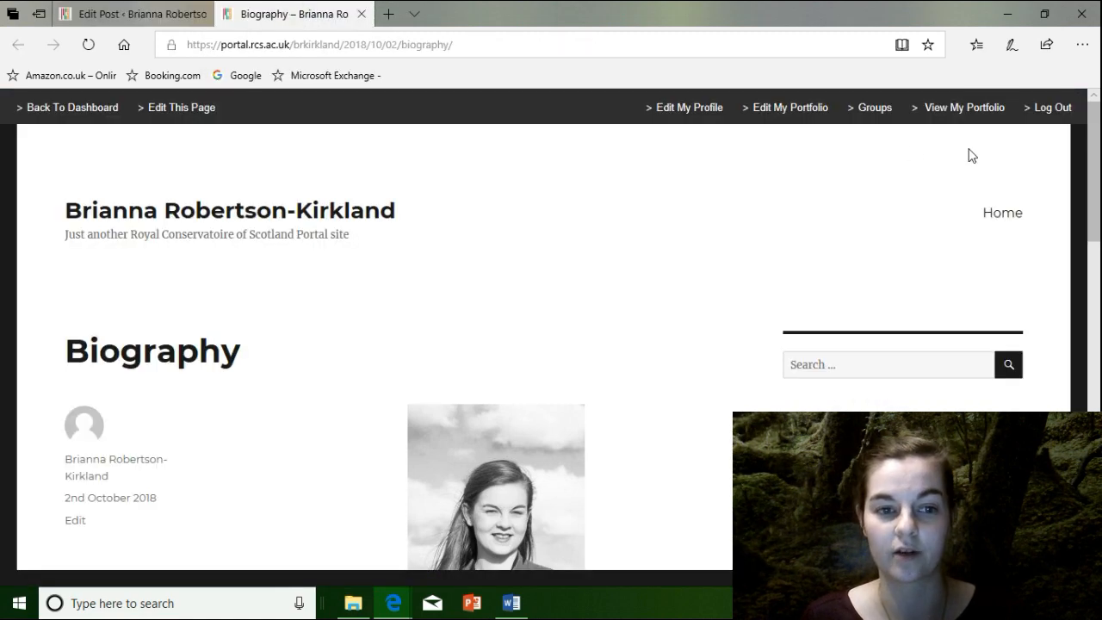
scroll(1100, 196, down, 3)
scroll(1100, 196, down, 4)
scroll(1099, 155, up, 7)
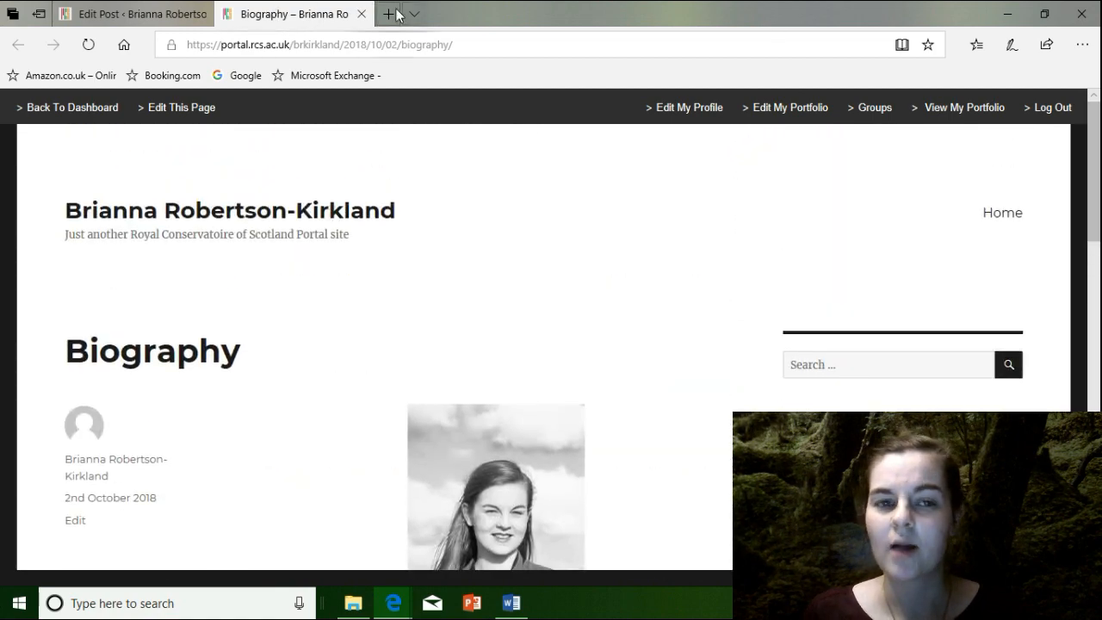
click(360, 15)
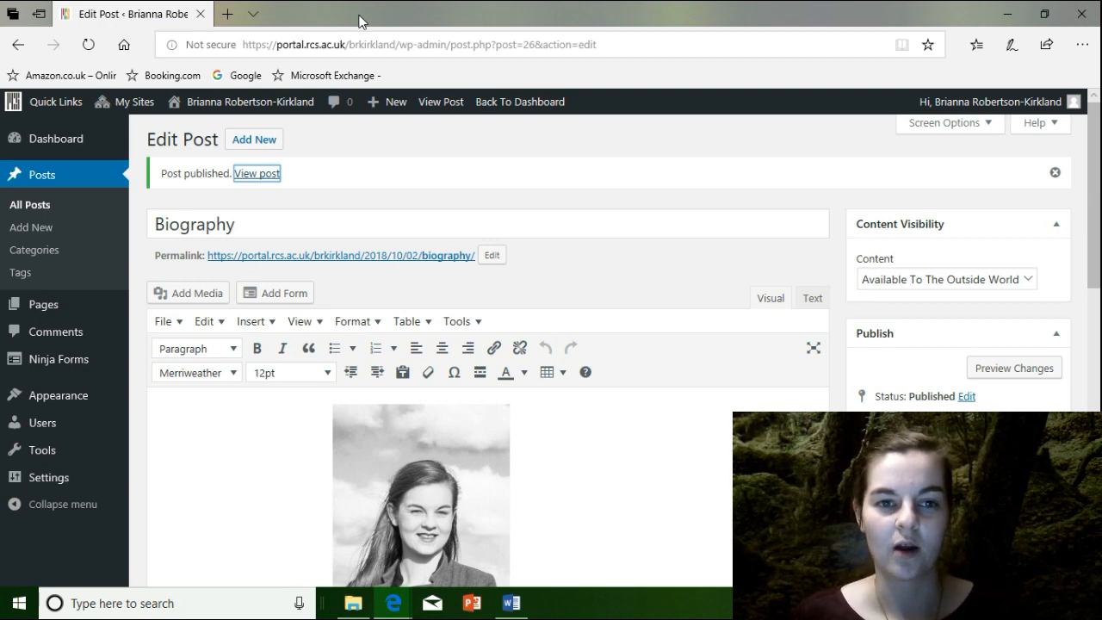
Step: Reopen the published post in a new tab to check the site's navigation menu, and close it
middle_click(273, 176)
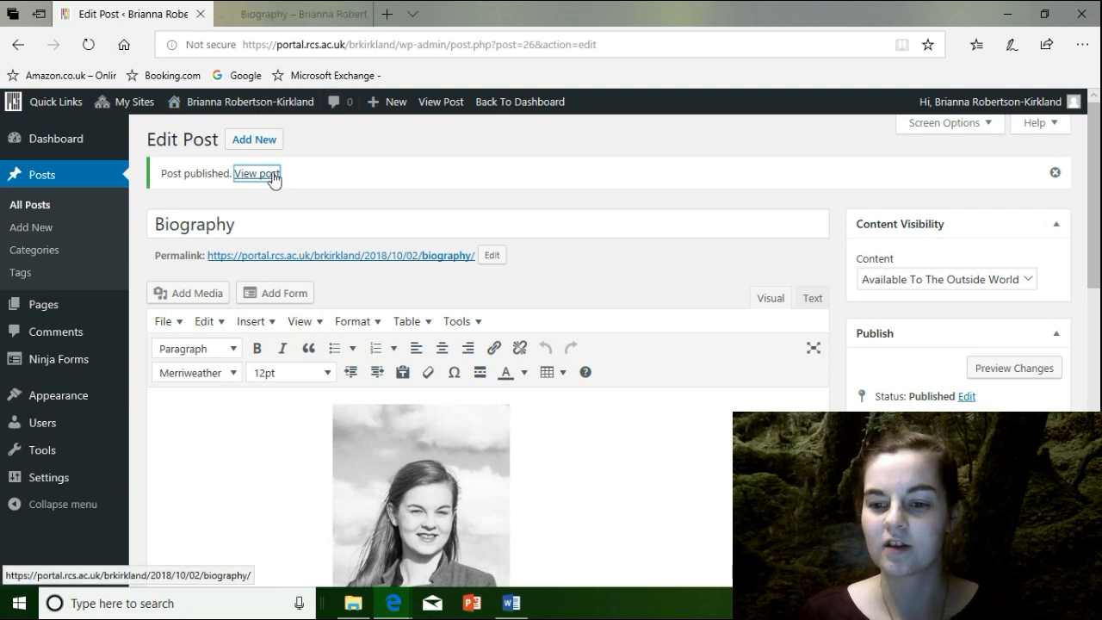
click(292, 14)
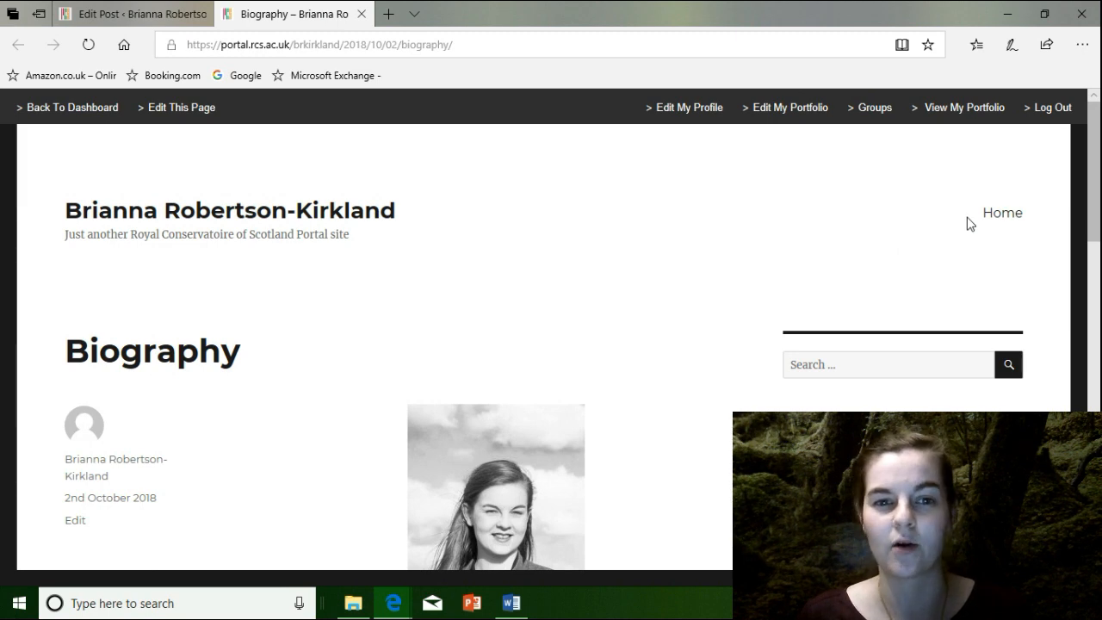
click(361, 15)
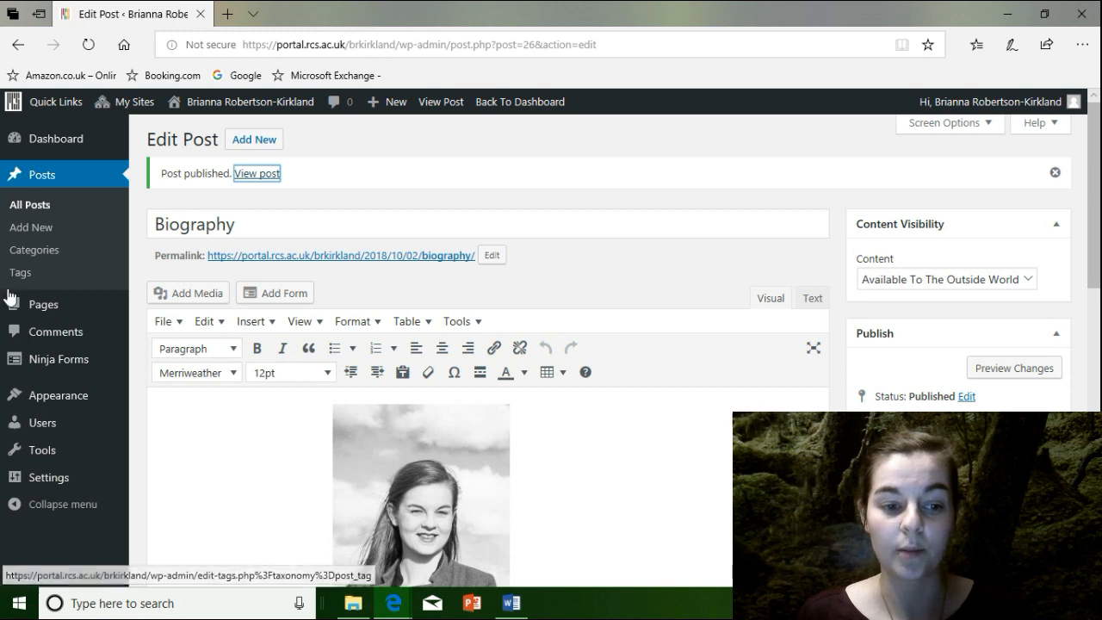
Step: Add the Biography post to the site's Menu 1 and save the menu
mouse_move(54, 411)
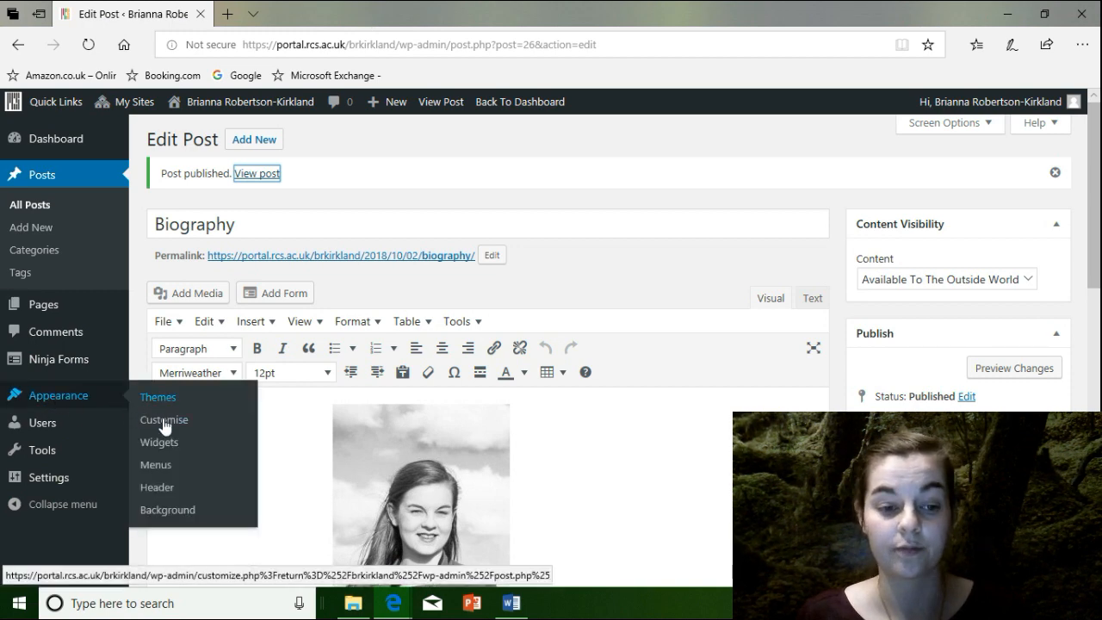
click(163, 467)
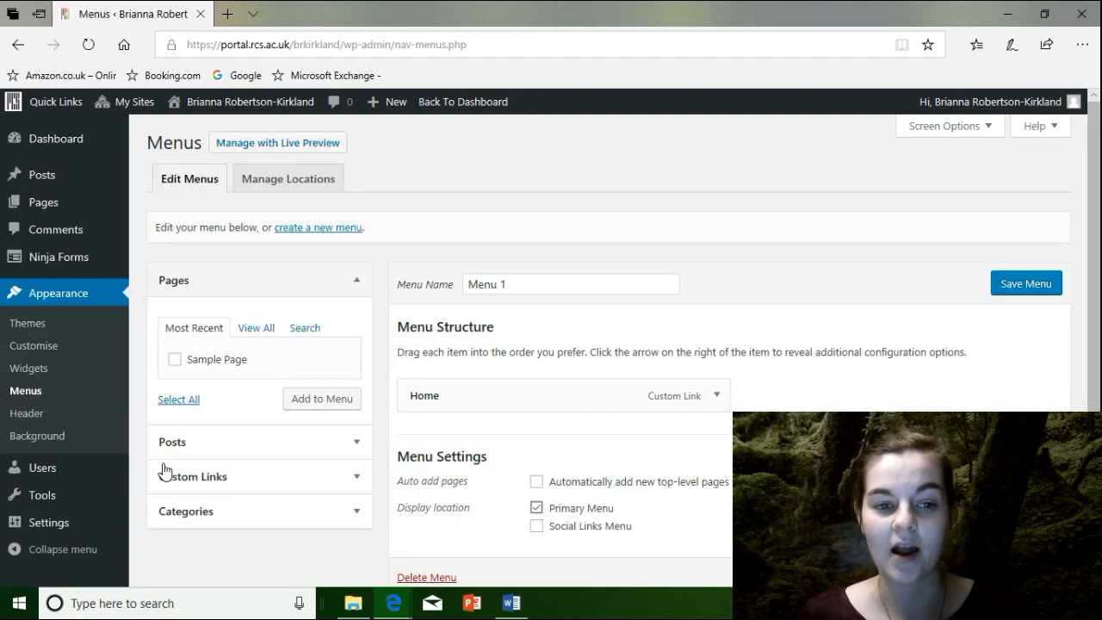
drag(1098, 306, 1099, 347)
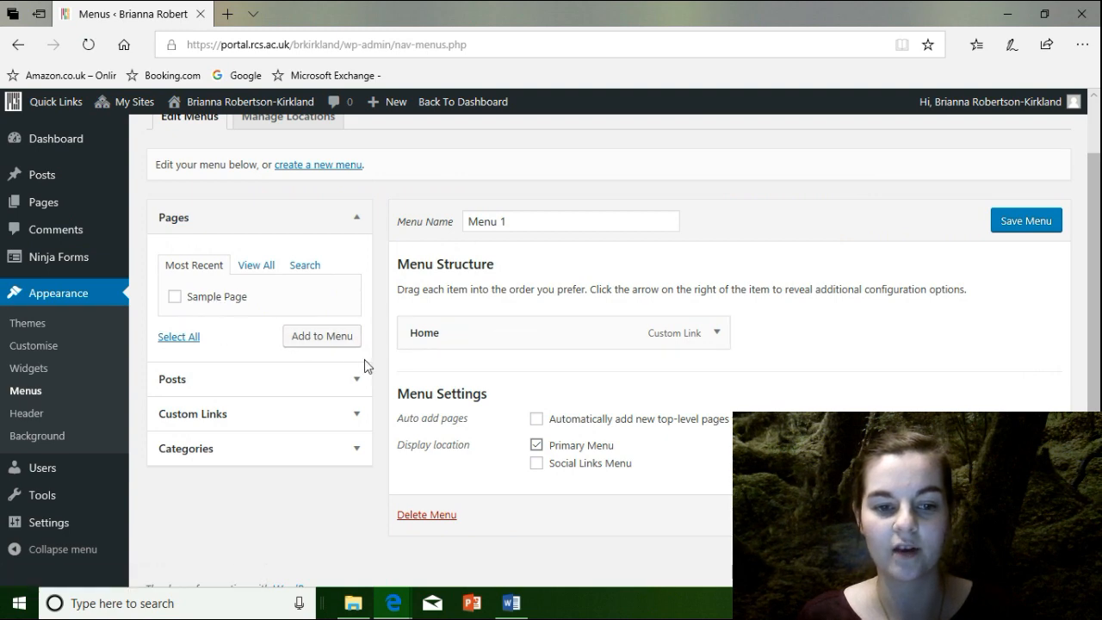
click(268, 384)
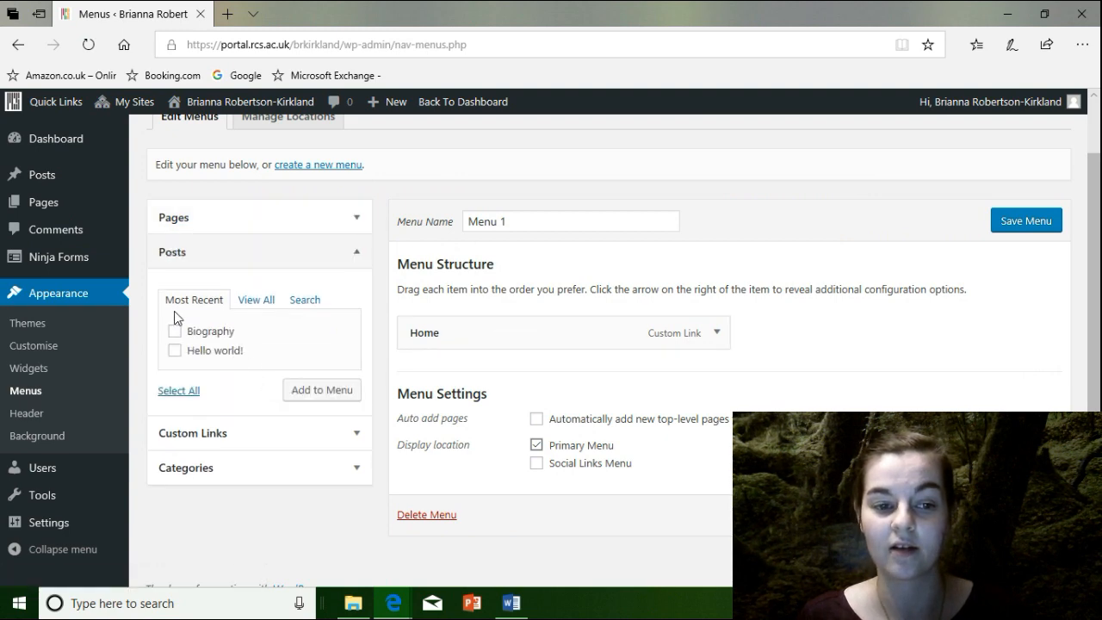
click(175, 332)
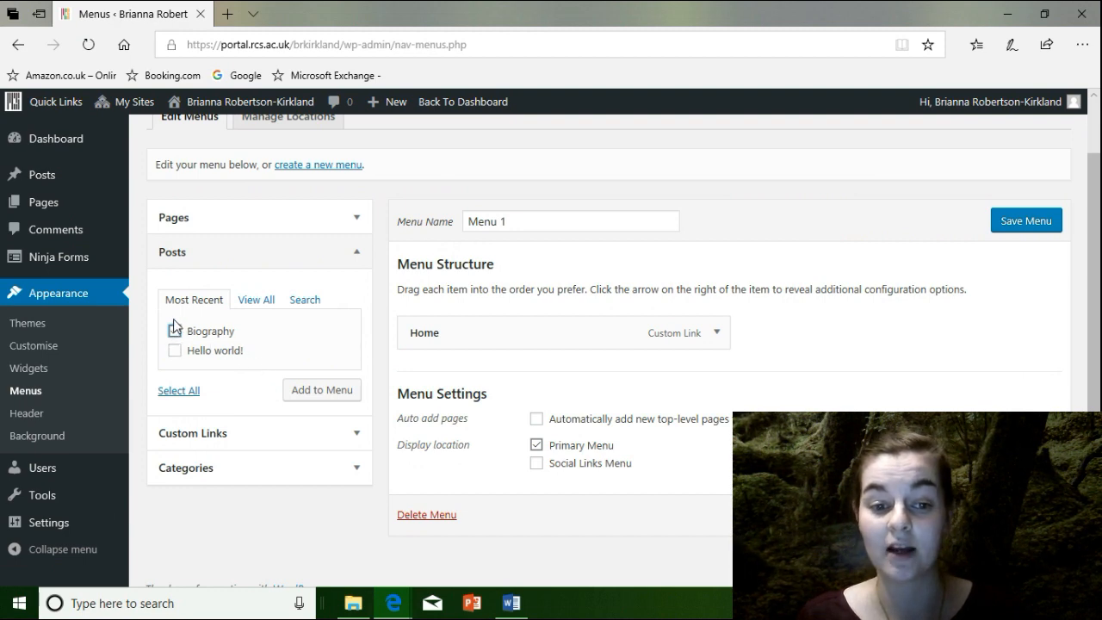
click(320, 392)
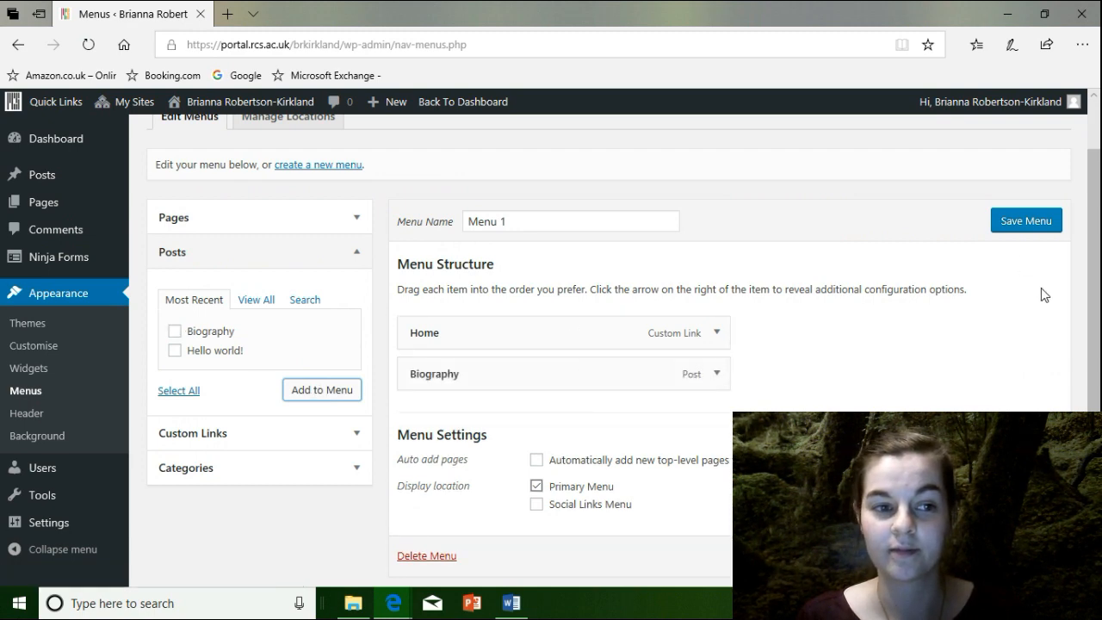
click(1043, 226)
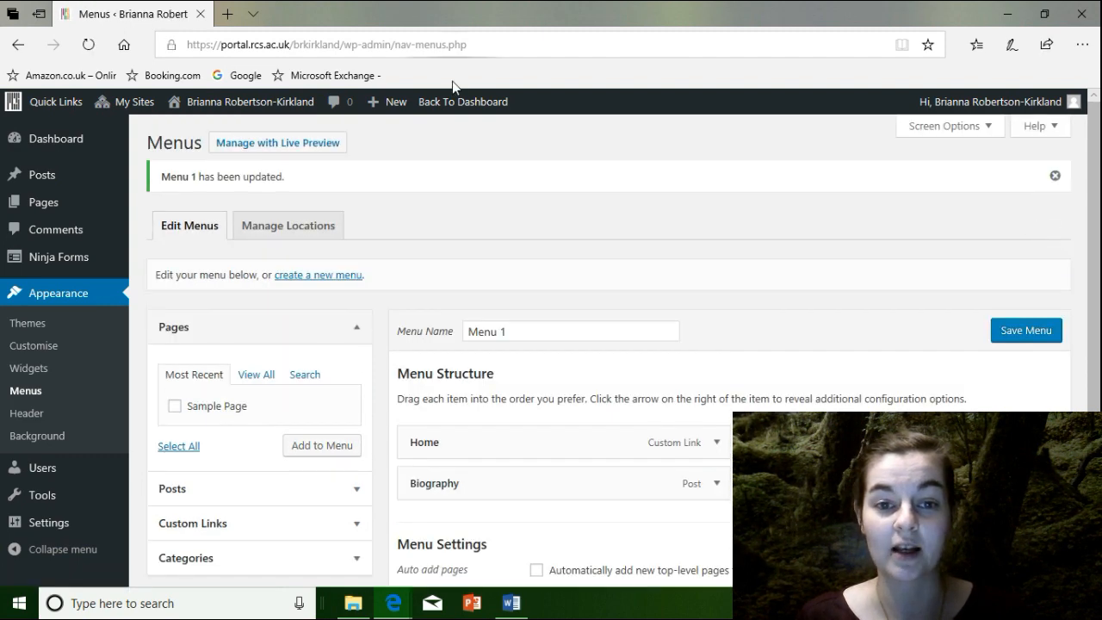
Step: Preview Menu 1 live in a separate tab, check the Biography entry in the site navigation, and close the preview
middle_click(277, 143)
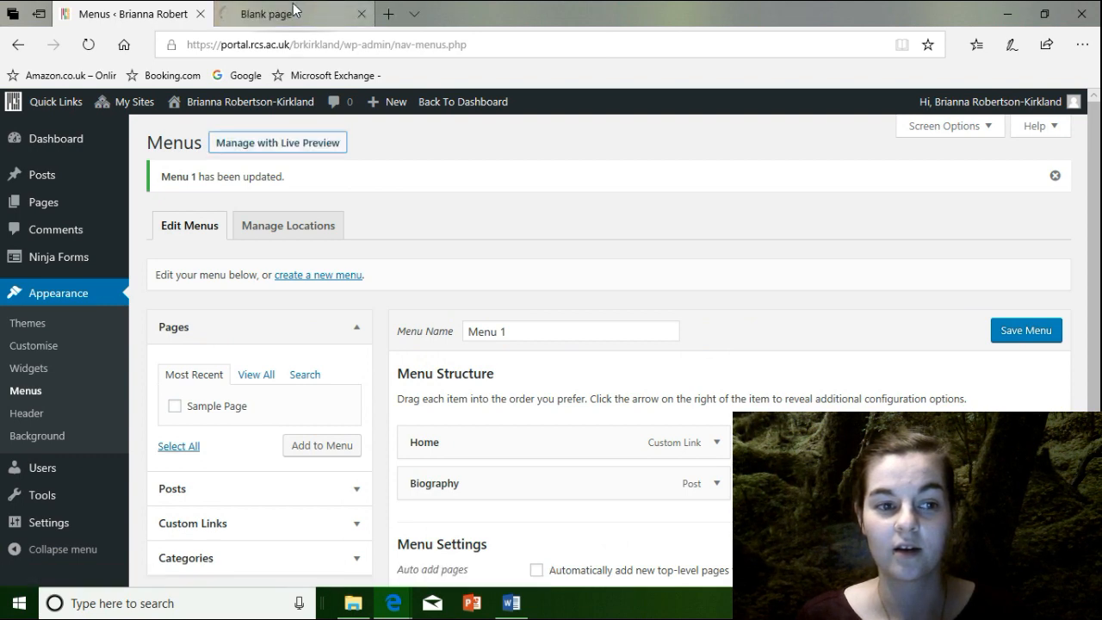
click(293, 12)
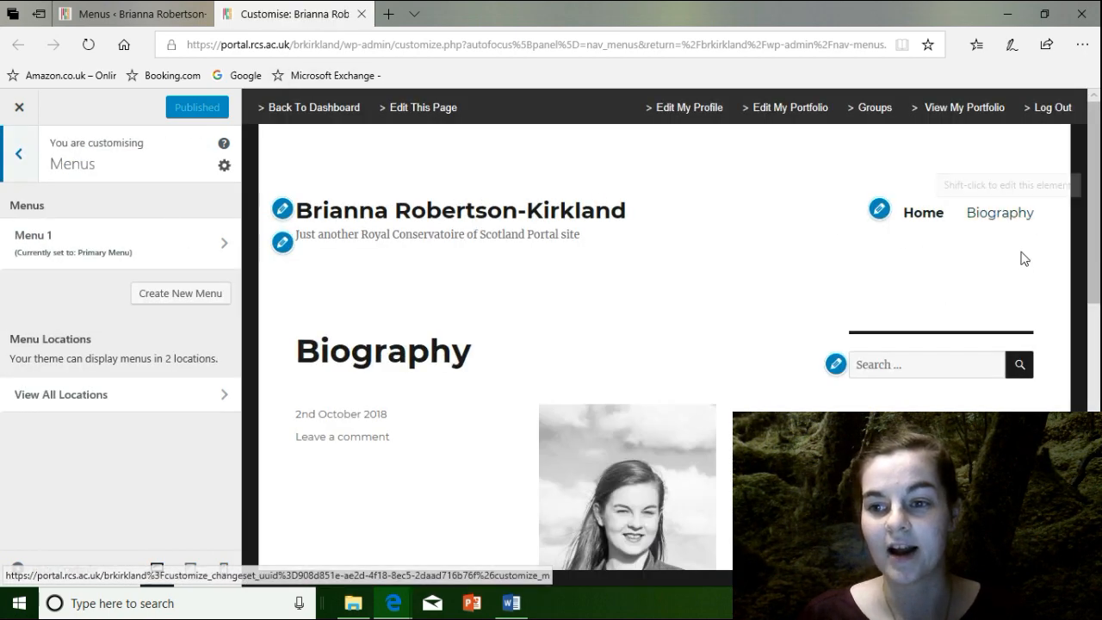
scroll(1090, 268, down, 1)
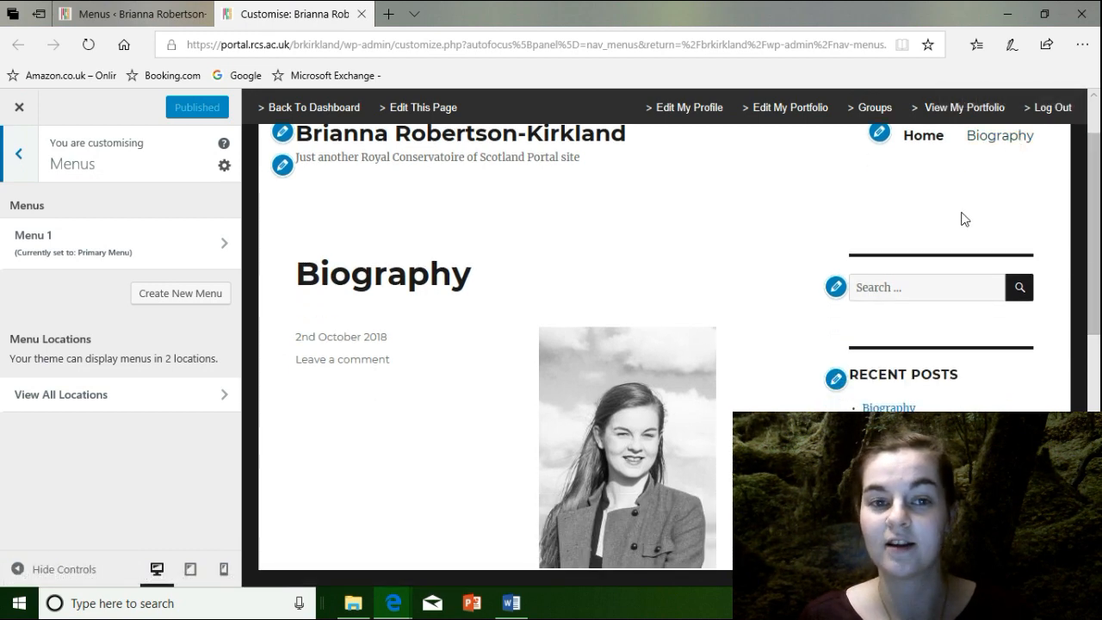
drag(1097, 250, 1097, 178)
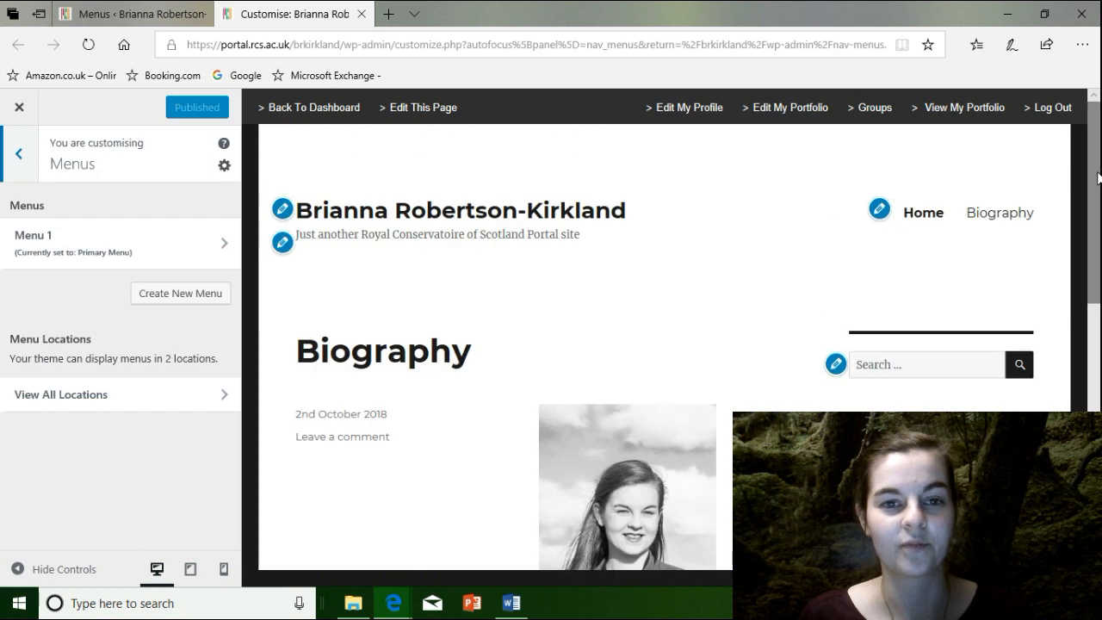
click(360, 14)
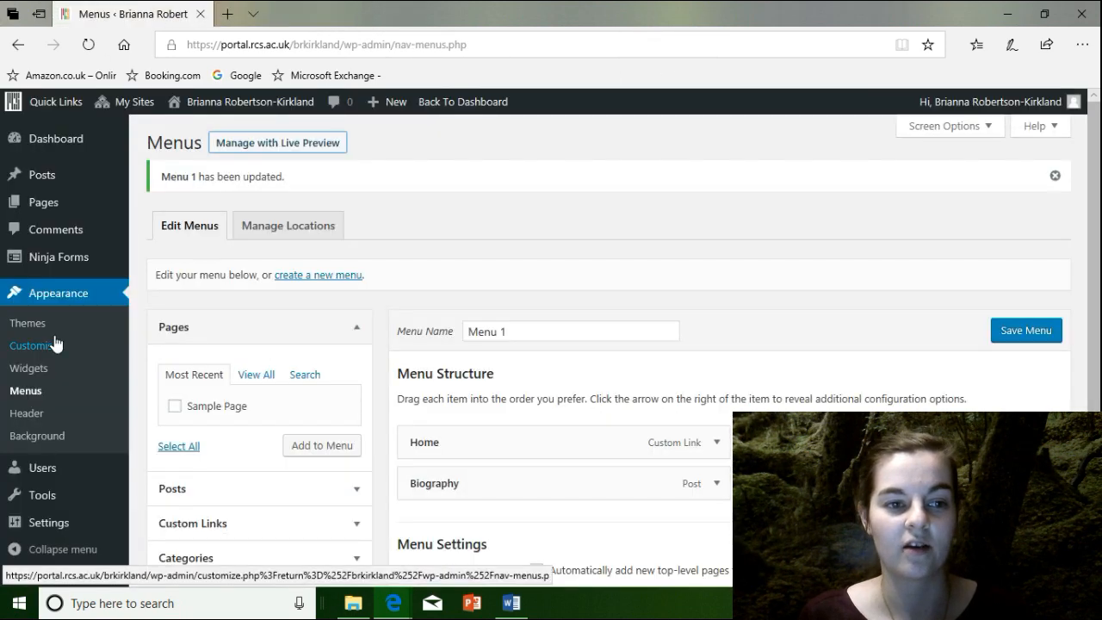
Step: Create a new page titled "Gallery" and publish it with no body content
mouse_move(48, 181)
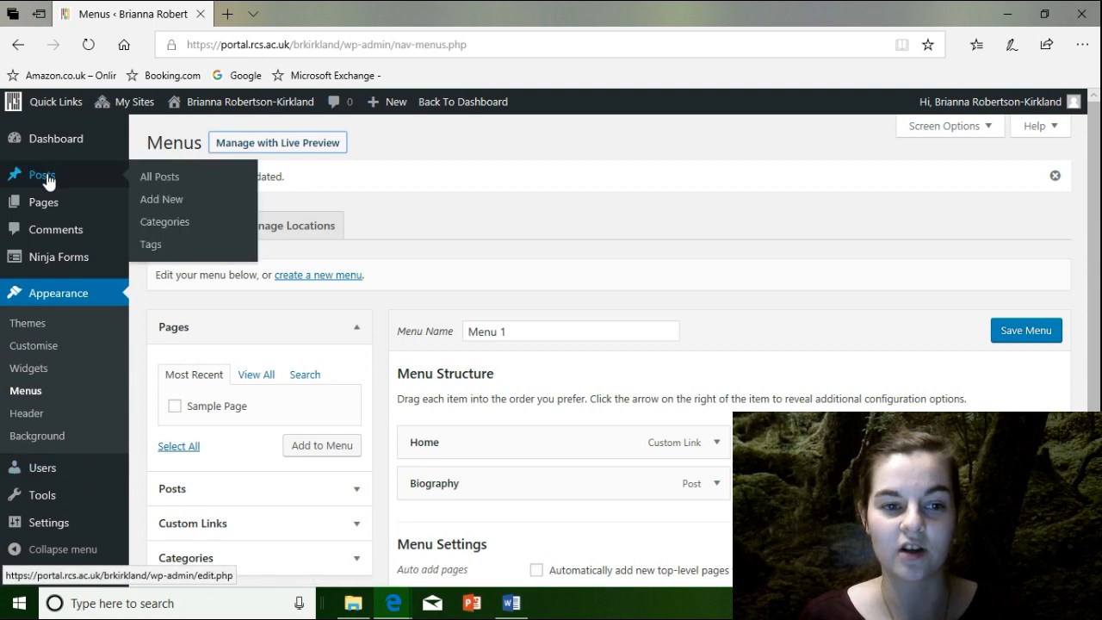
mouse_move(41, 206)
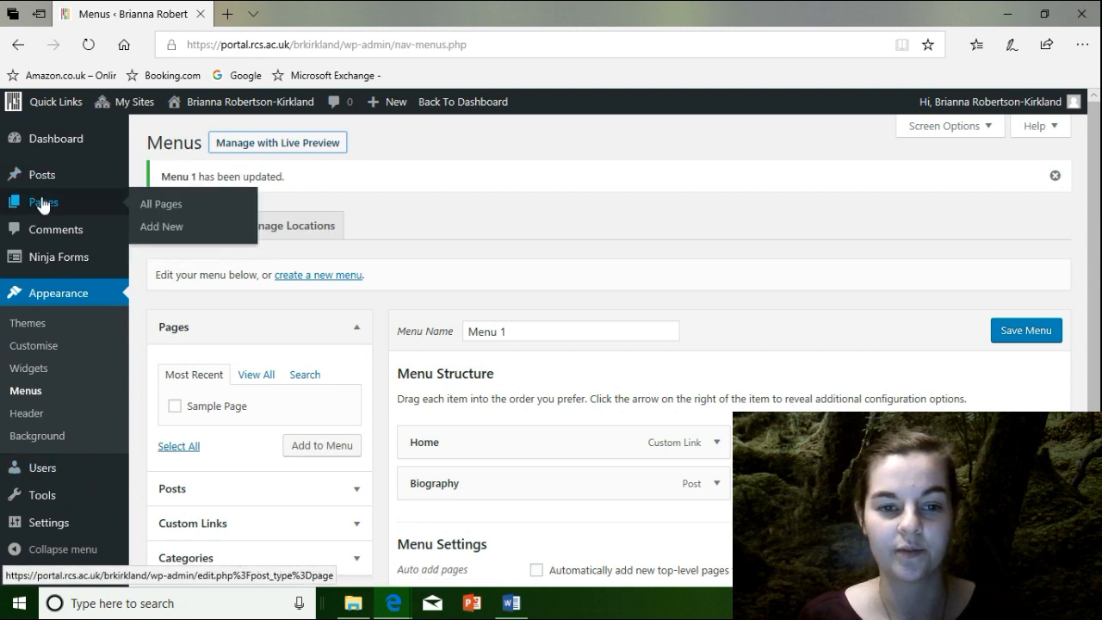
click(167, 227)
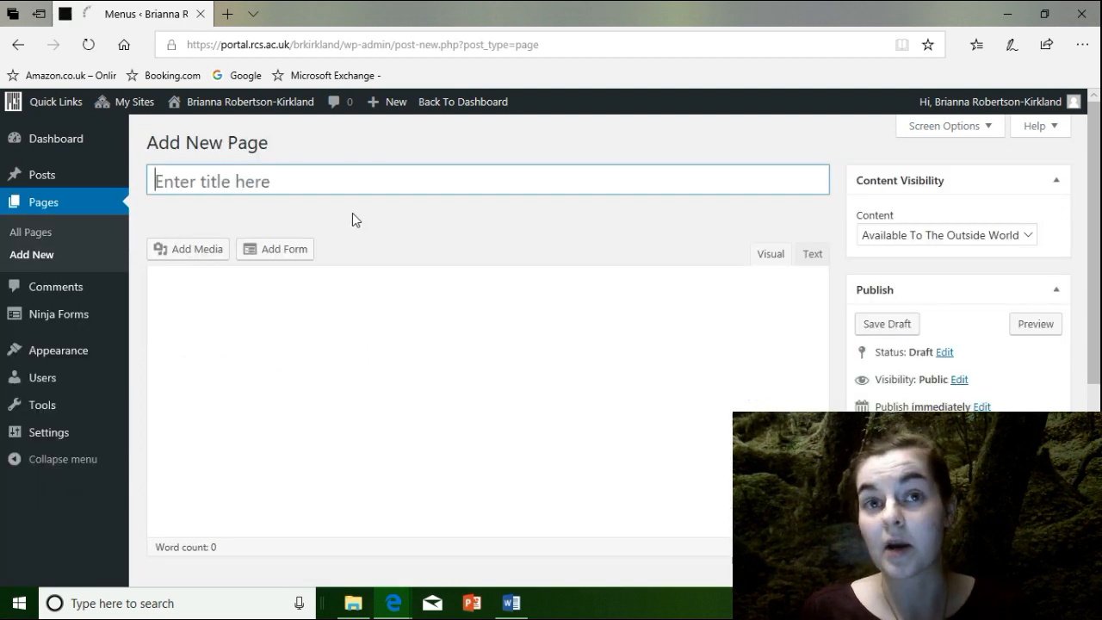
text(Gallery)
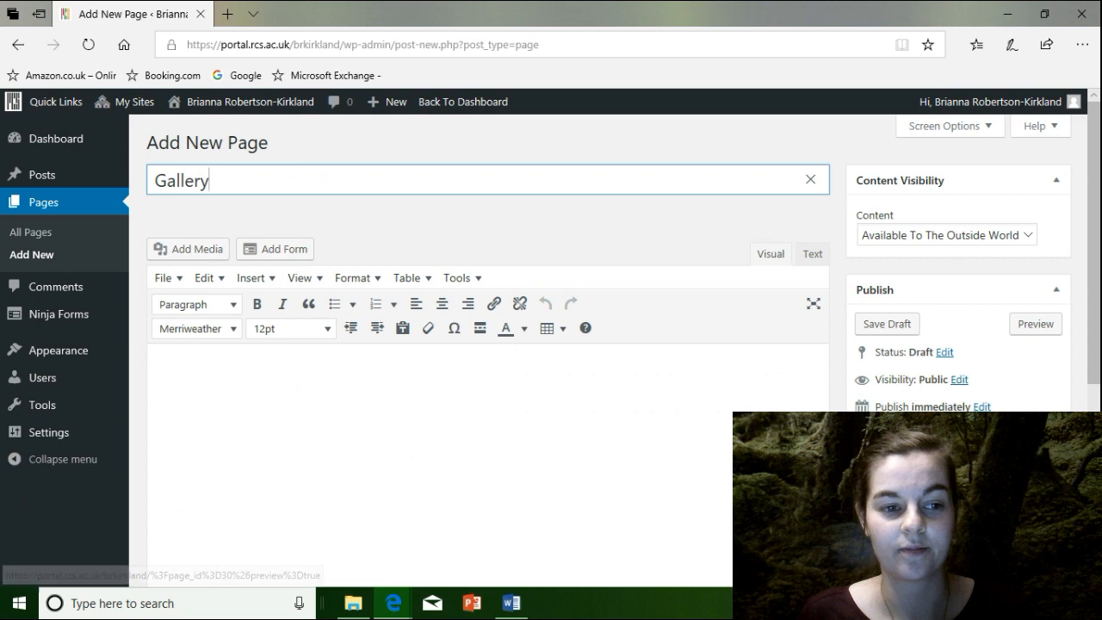
click(1035, 446)
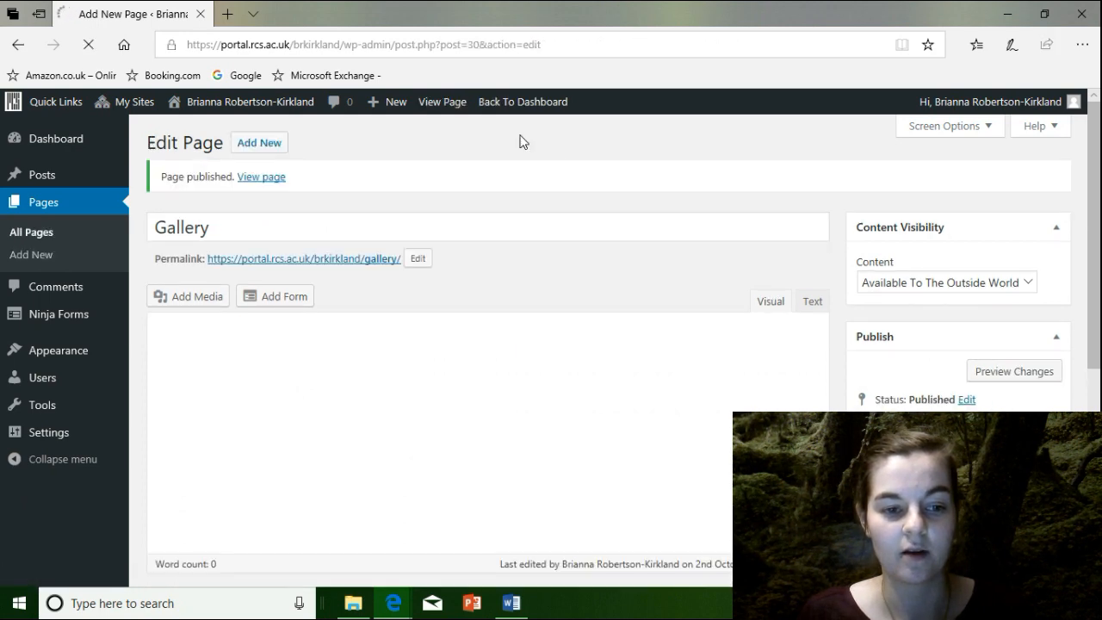
Step: Add the Gallery page to Menu 1 and save the menu
mouse_move(35, 354)
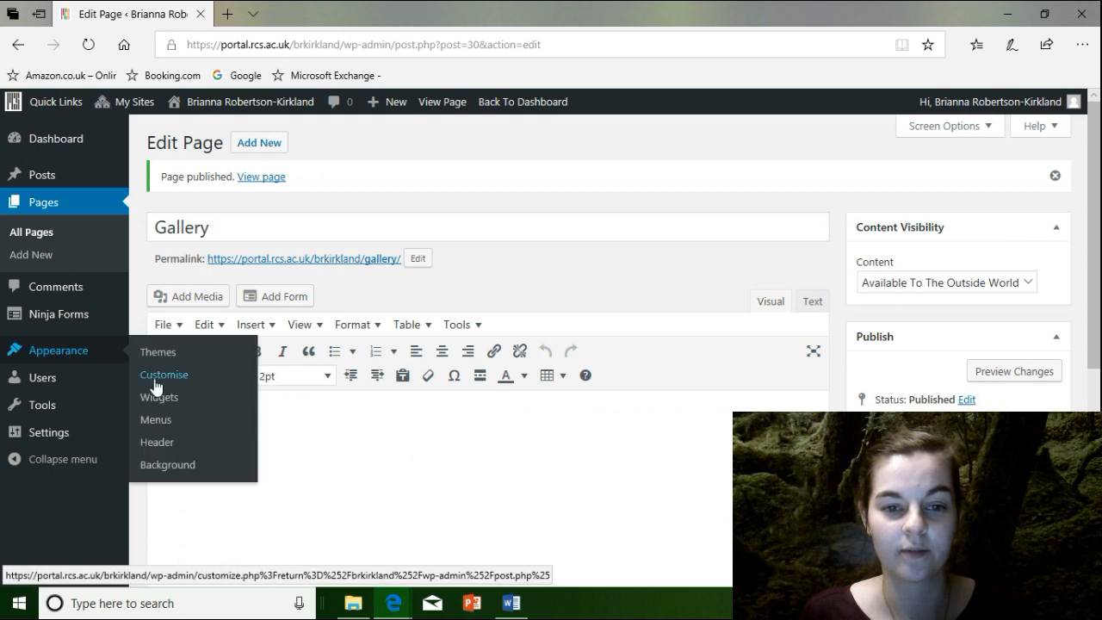
click(162, 419)
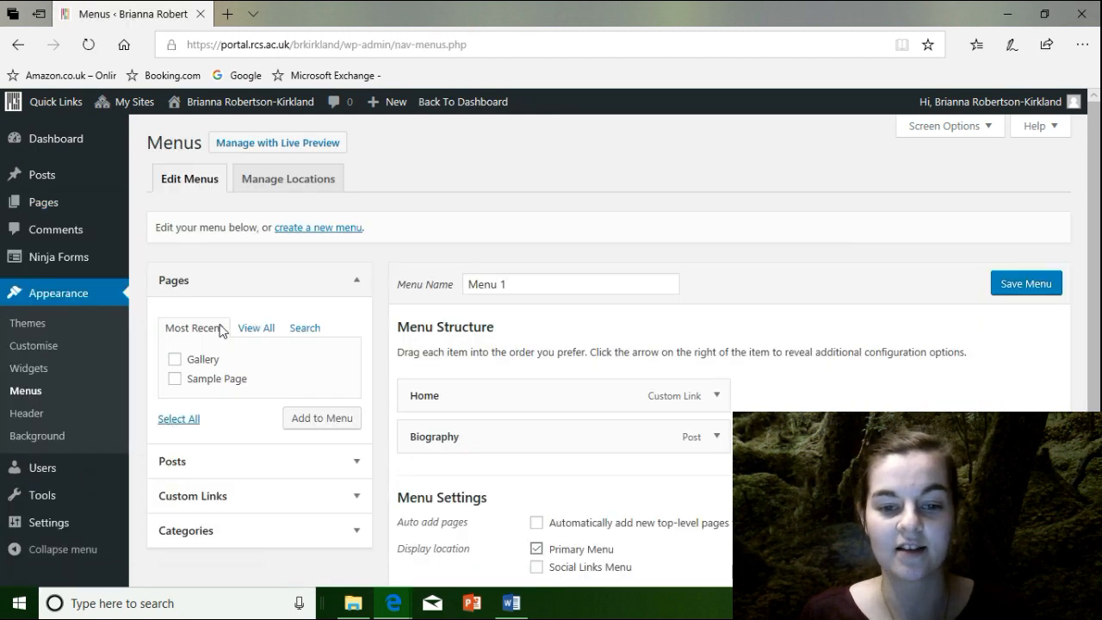
click(174, 359)
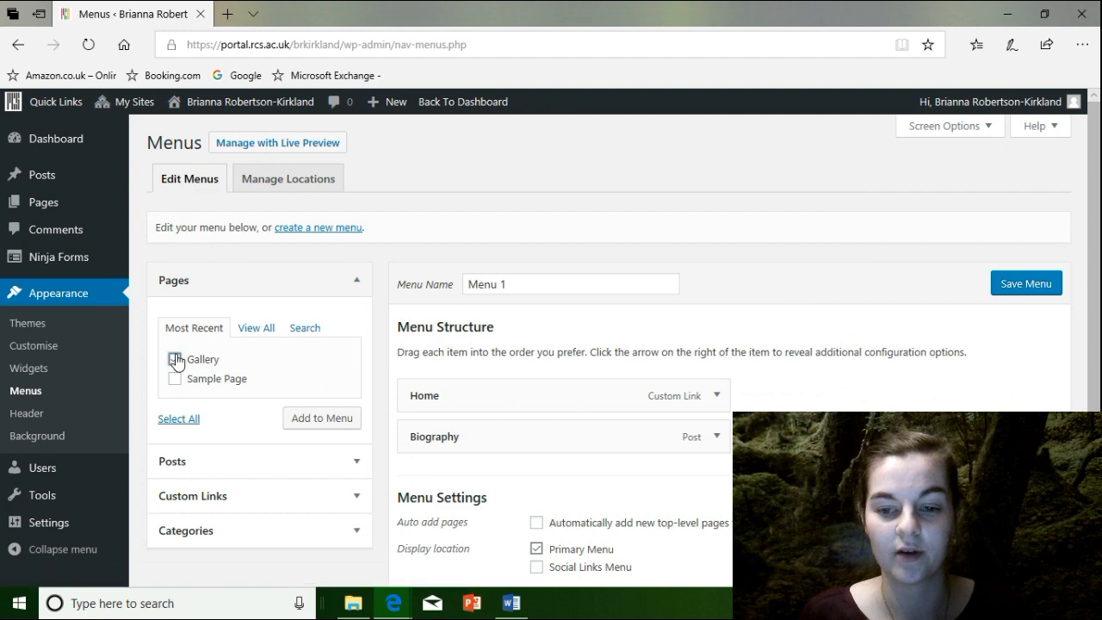
click(298, 420)
scroll(297, 420, down, 2)
click(1044, 171)
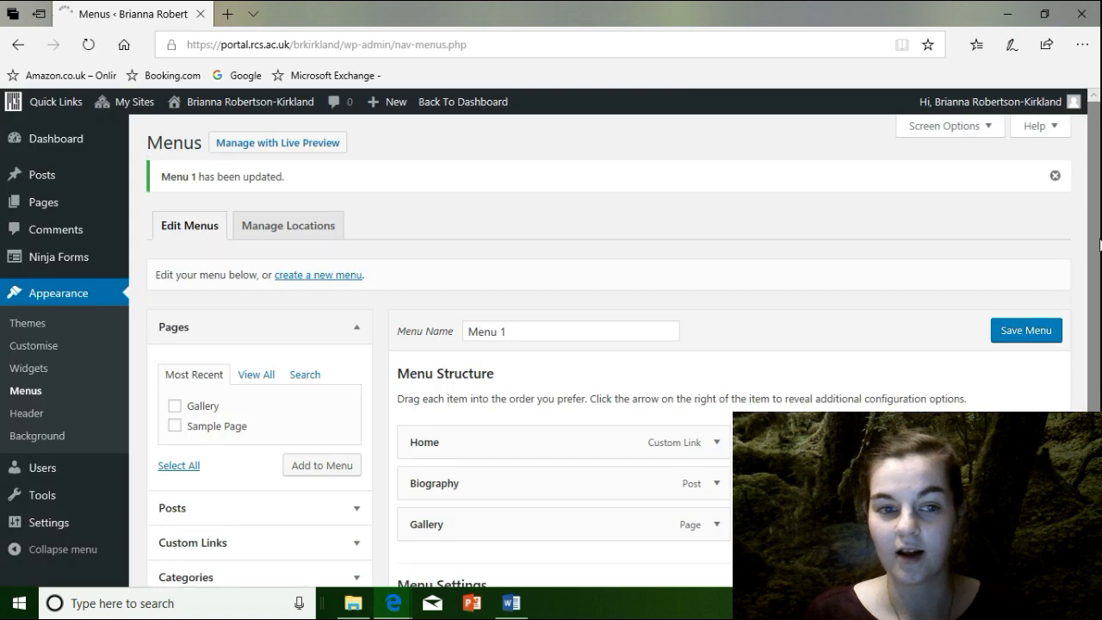
Step: Preview Menu 1 live in a separate tab, view the Gallery page from the site navigation, and close the preview
middle_click(277, 142)
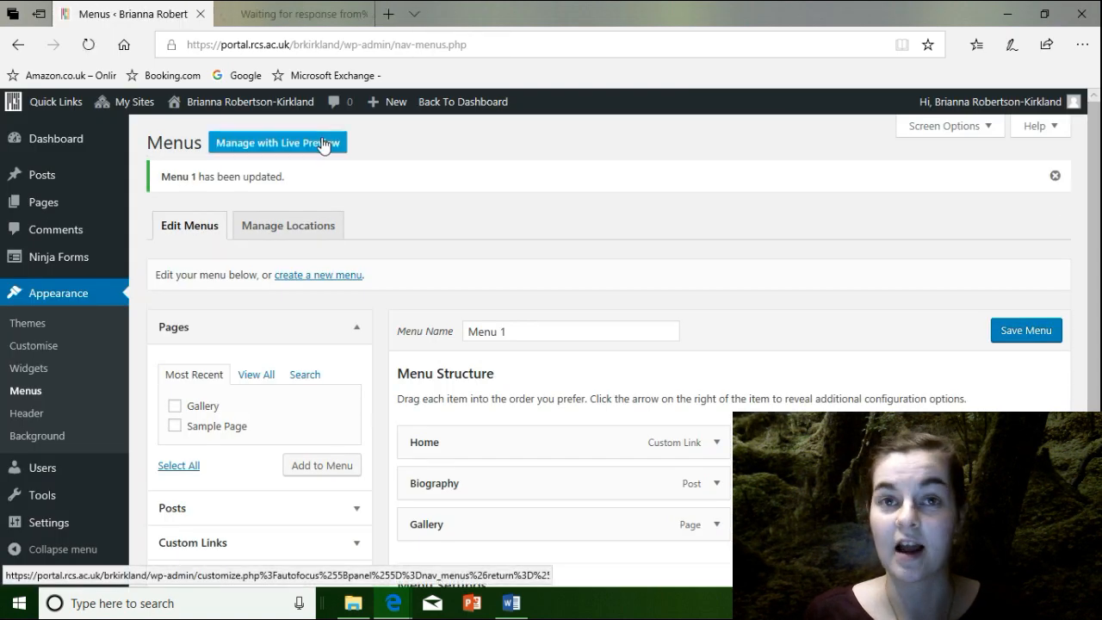
click(274, 17)
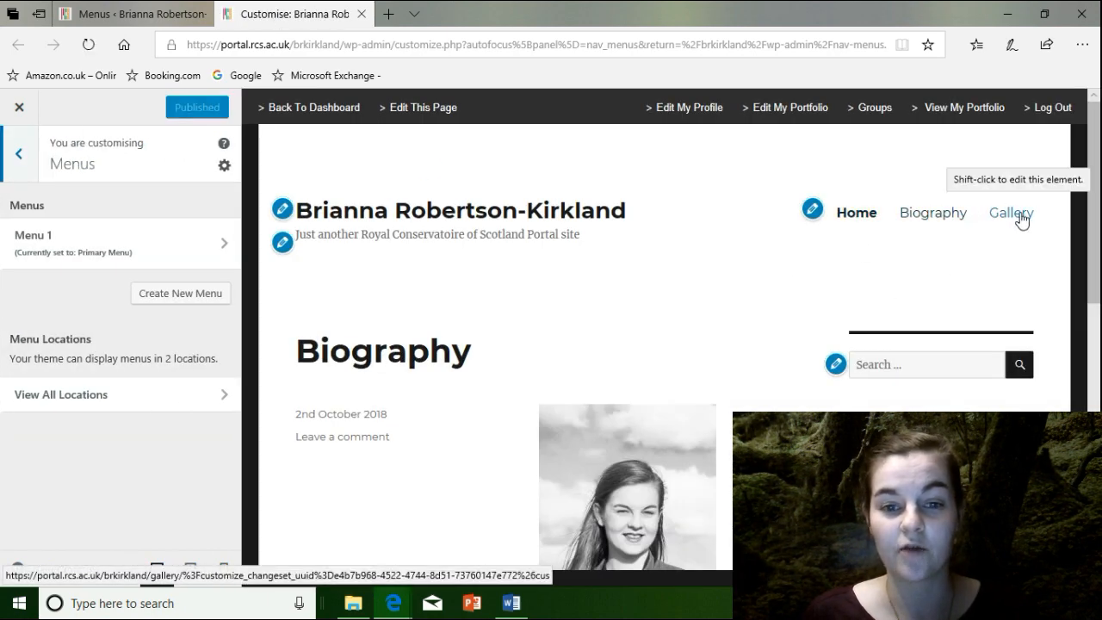
click(1021, 219)
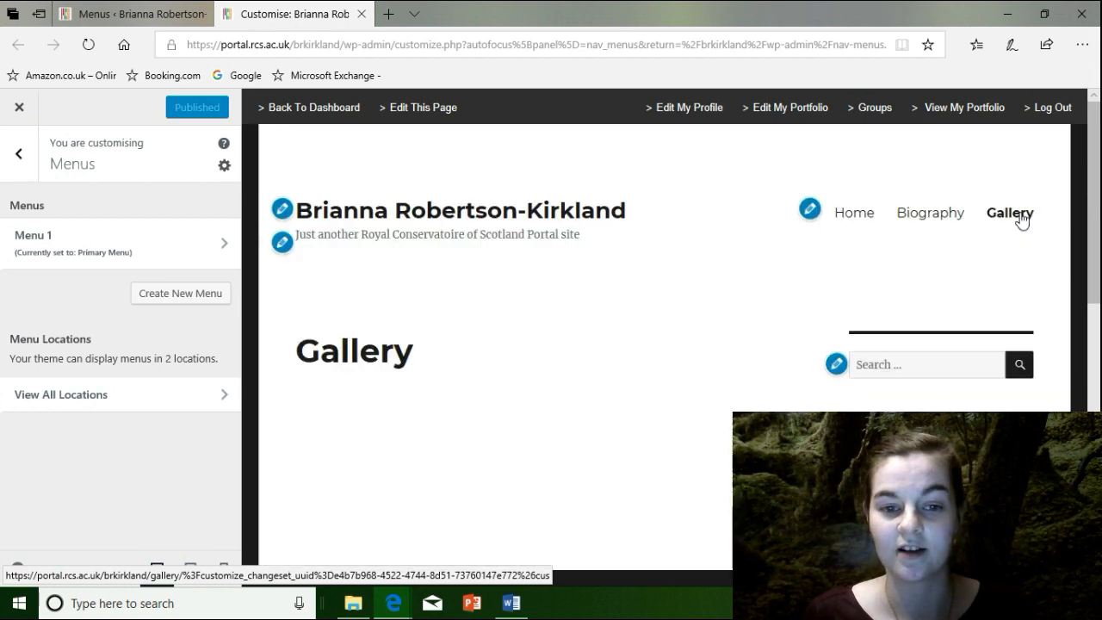
scroll(1100, 220, down, 3)
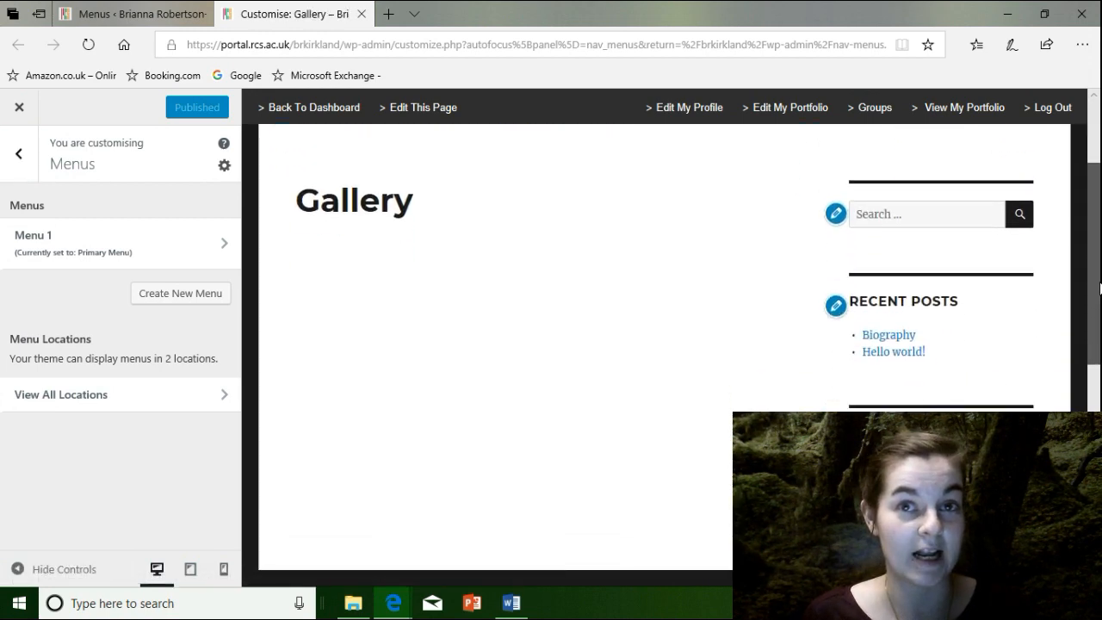
scroll(1100, 204, up, 3)
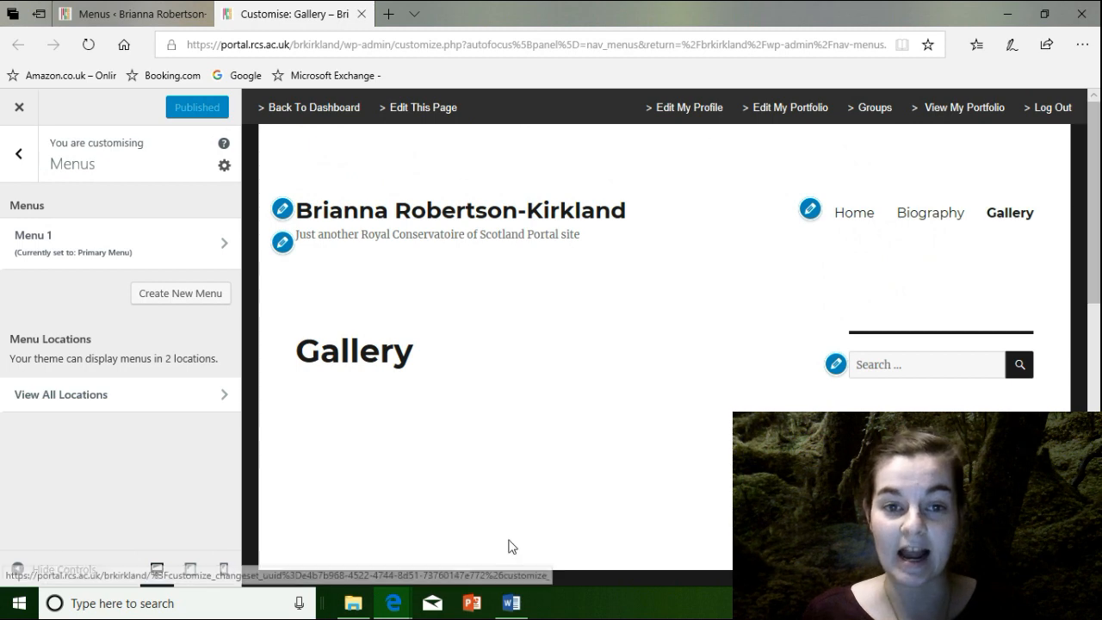
click(361, 15)
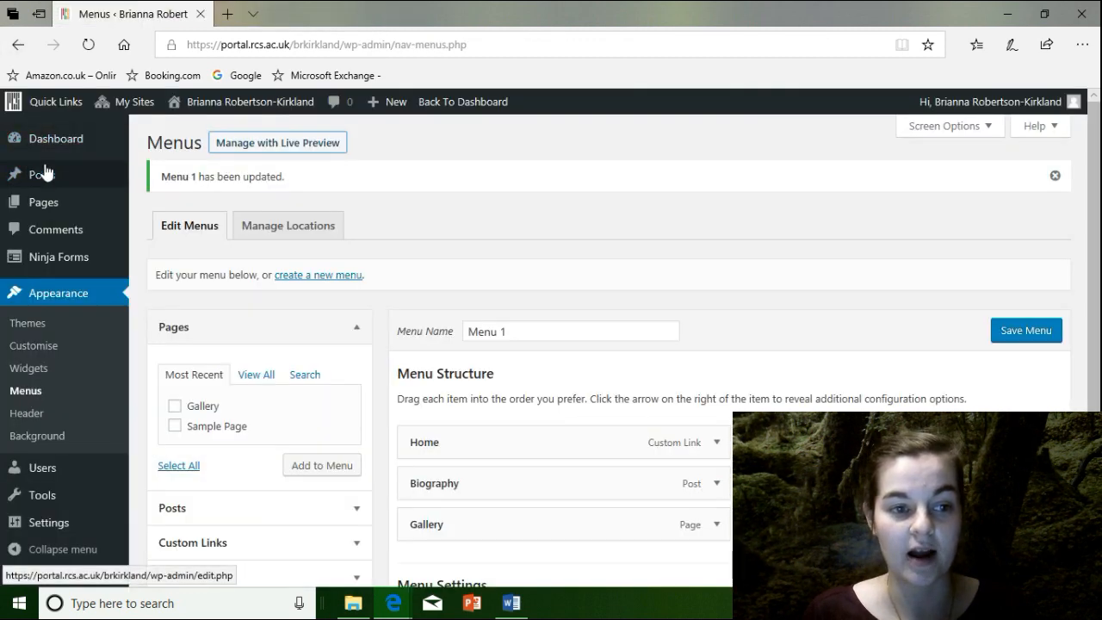
Step: Open the Gallery page in the page editor, and view the list of all posts including the Biography draft
mouse_move(45, 205)
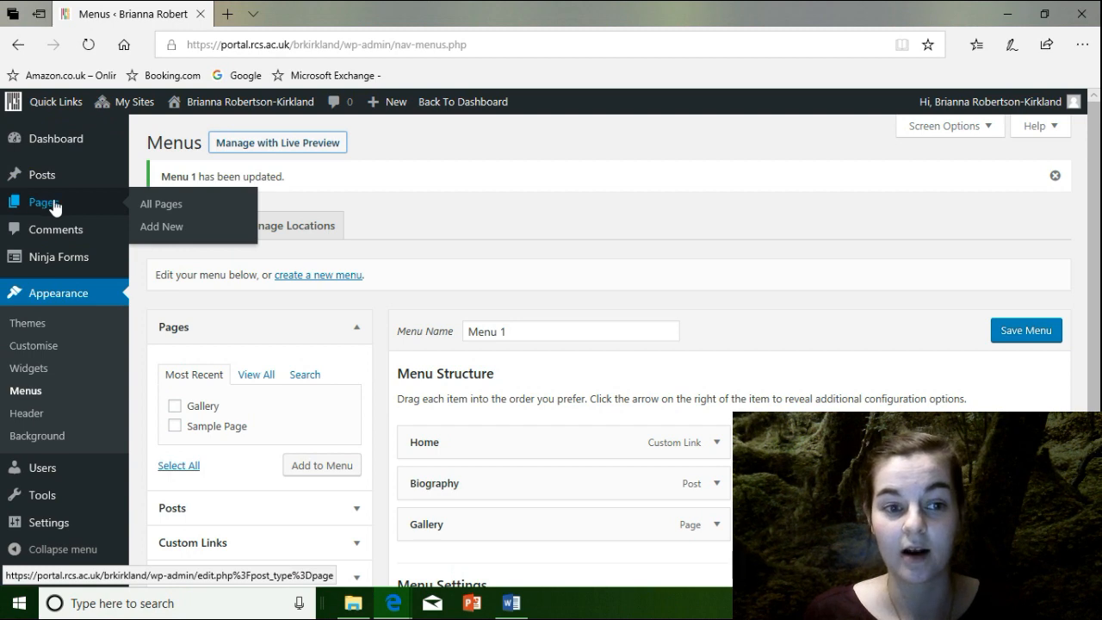
click(159, 207)
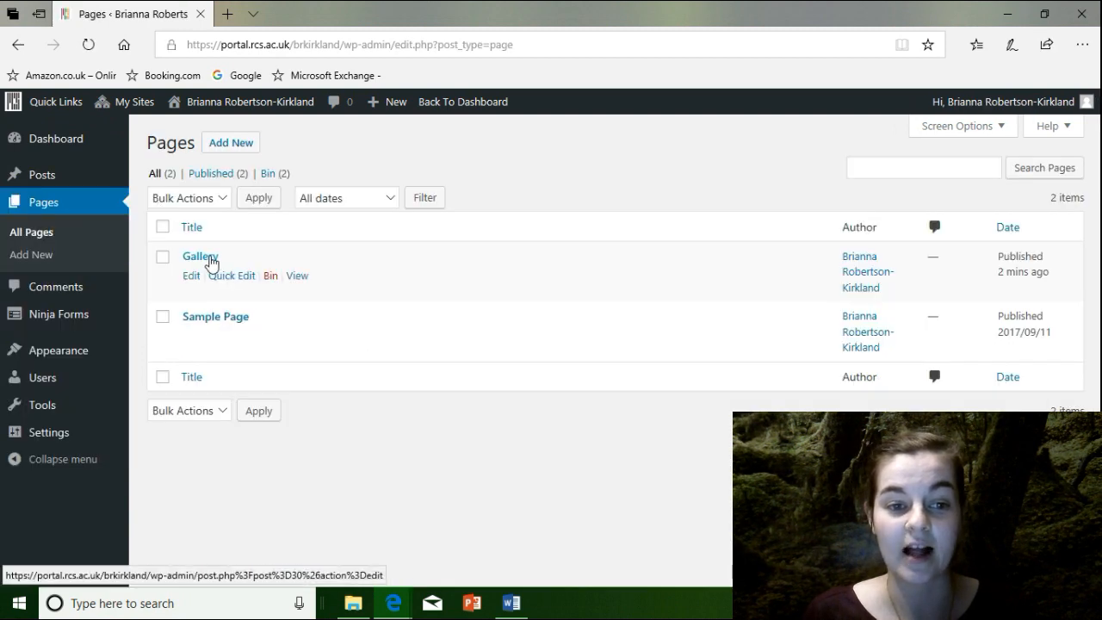
click(191, 277)
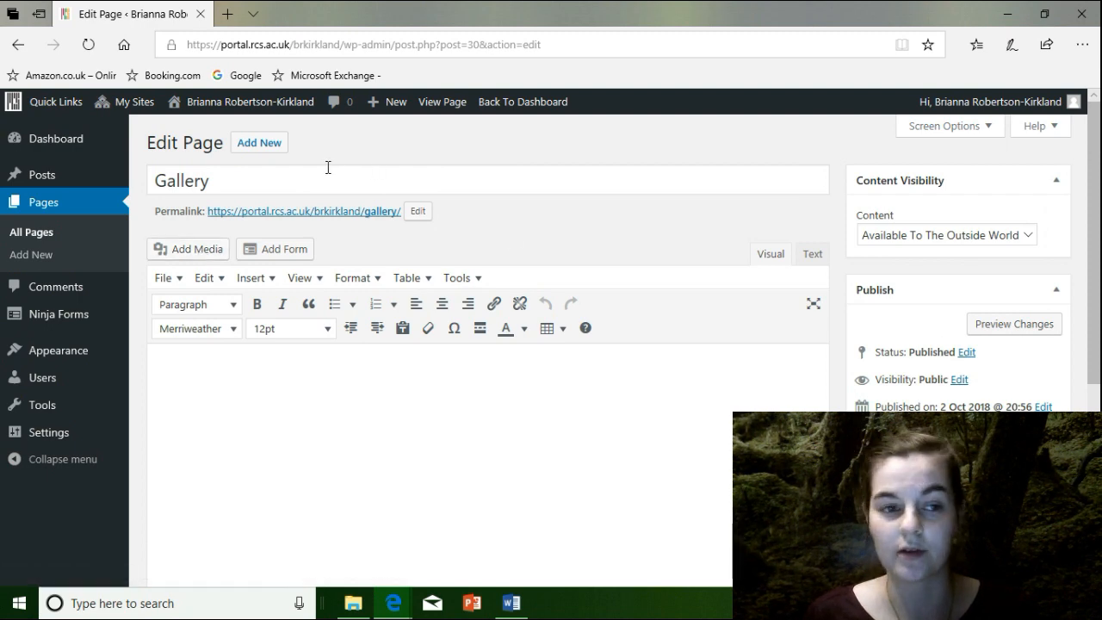
click(50, 178)
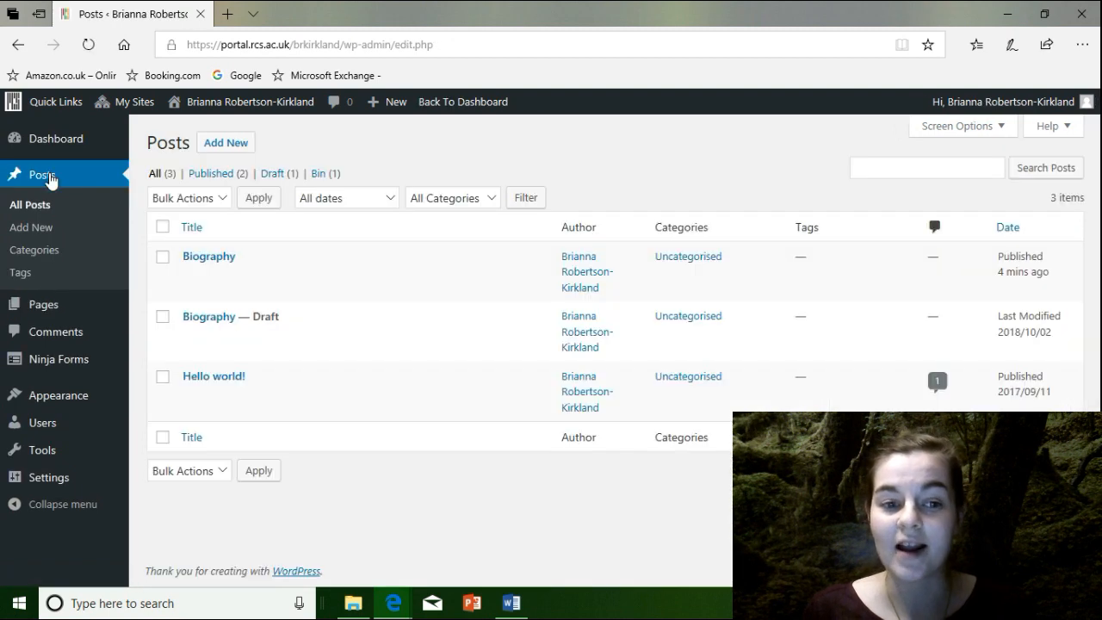
mouse_move(307, 337)
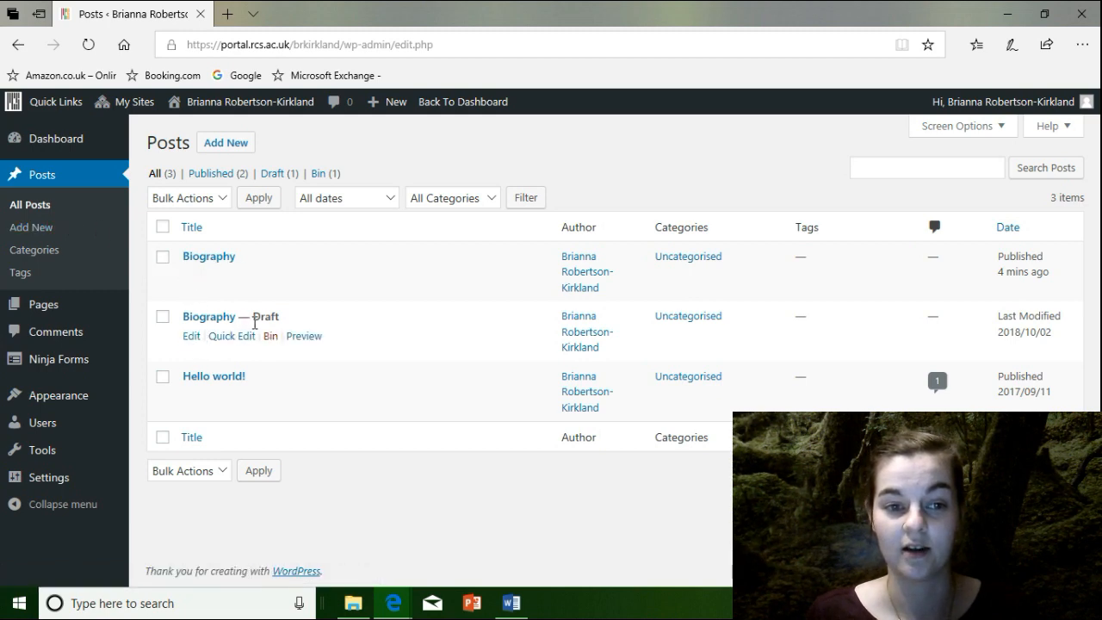
Step: Review the site dashboard overview and browse the installed themes
click(52, 142)
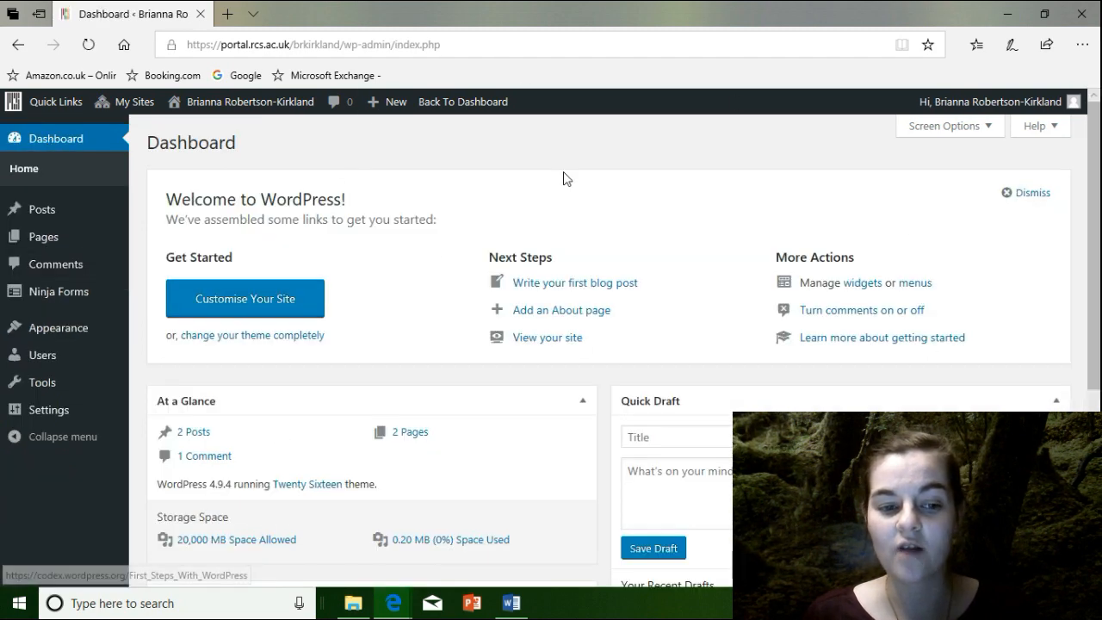
scroll(1082, 354, down, 1)
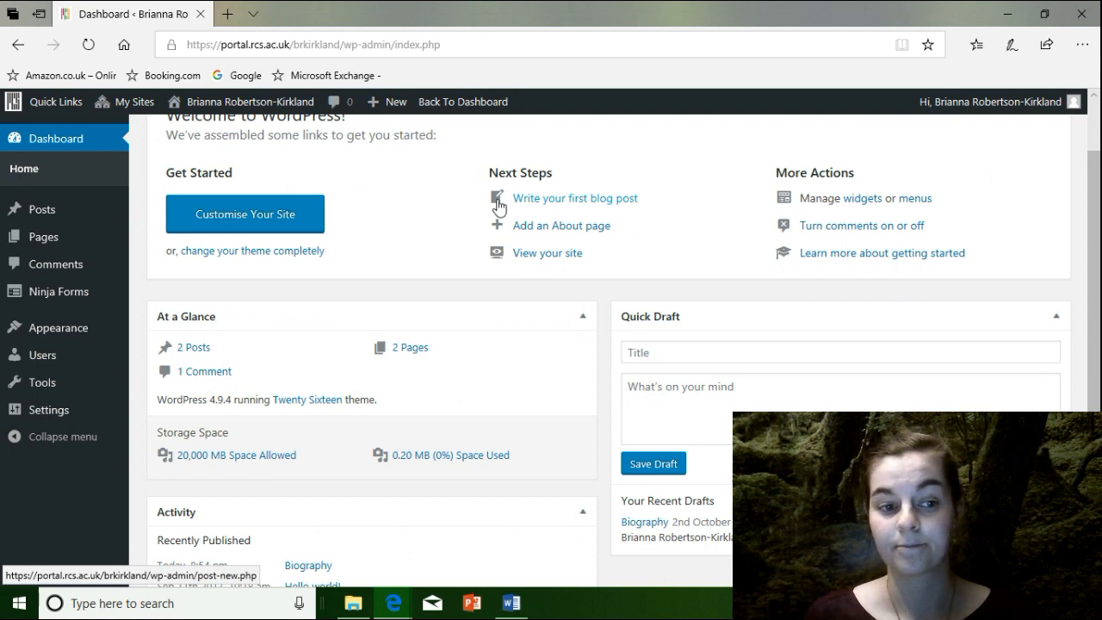
mouse_move(72, 337)
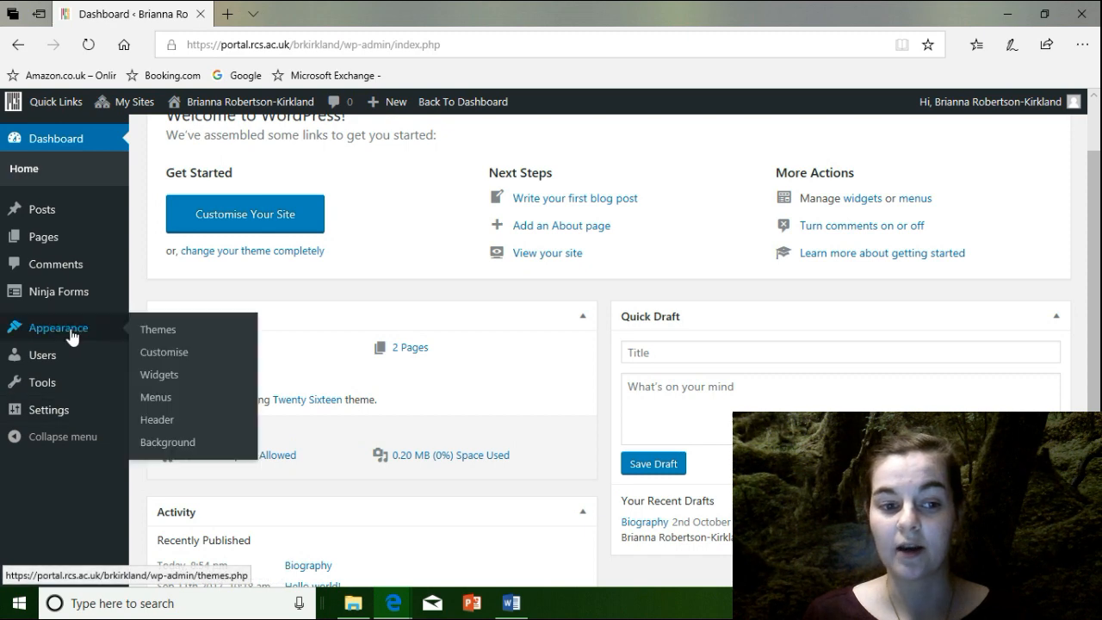
click(158, 338)
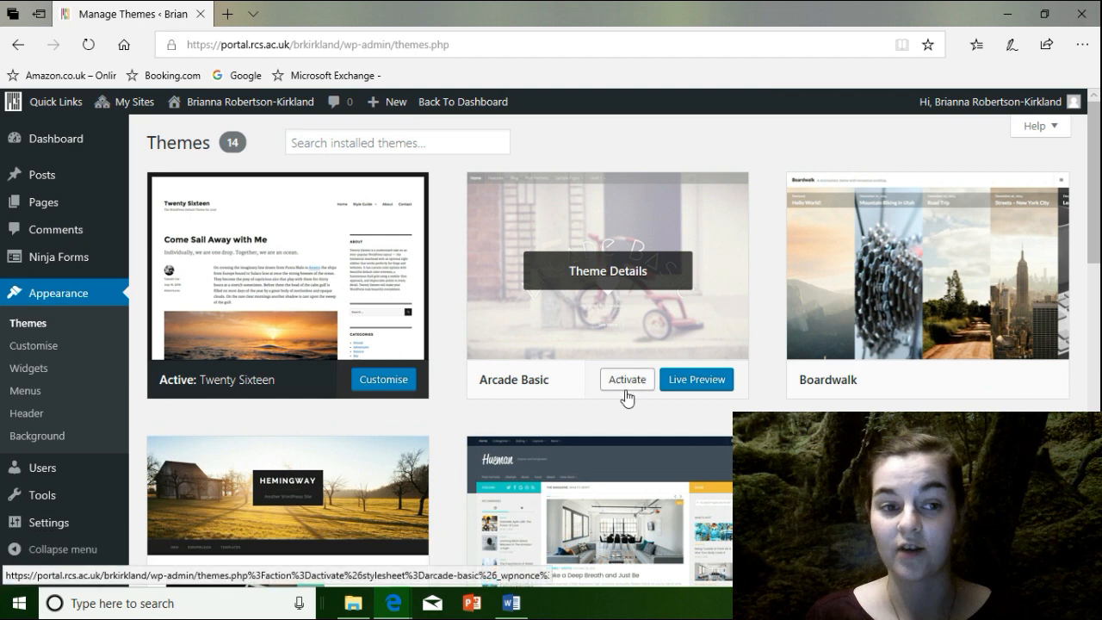
mouse_move(55, 207)
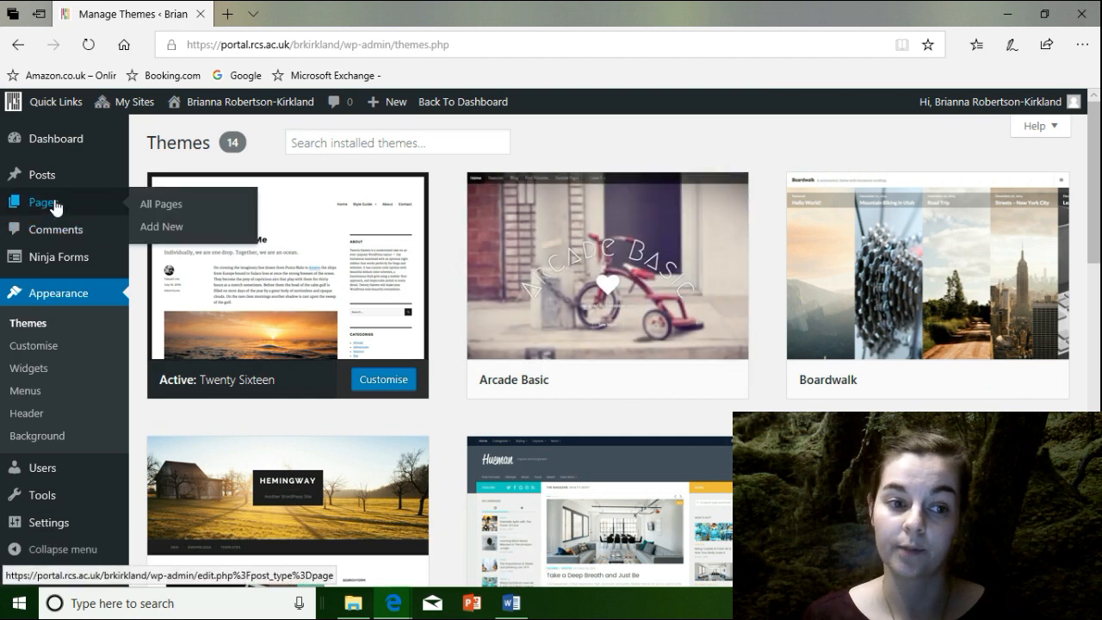
click(51, 302)
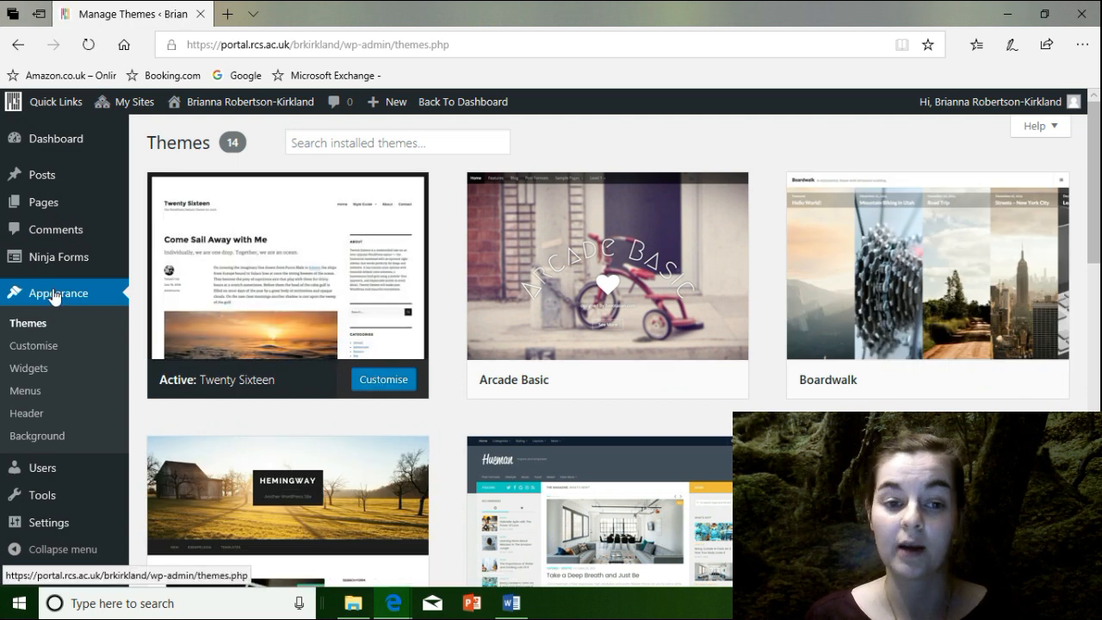
Step: Try to replace the site tagline in the Site Identity settings of the active Twenty Sixteen theme
click(392, 384)
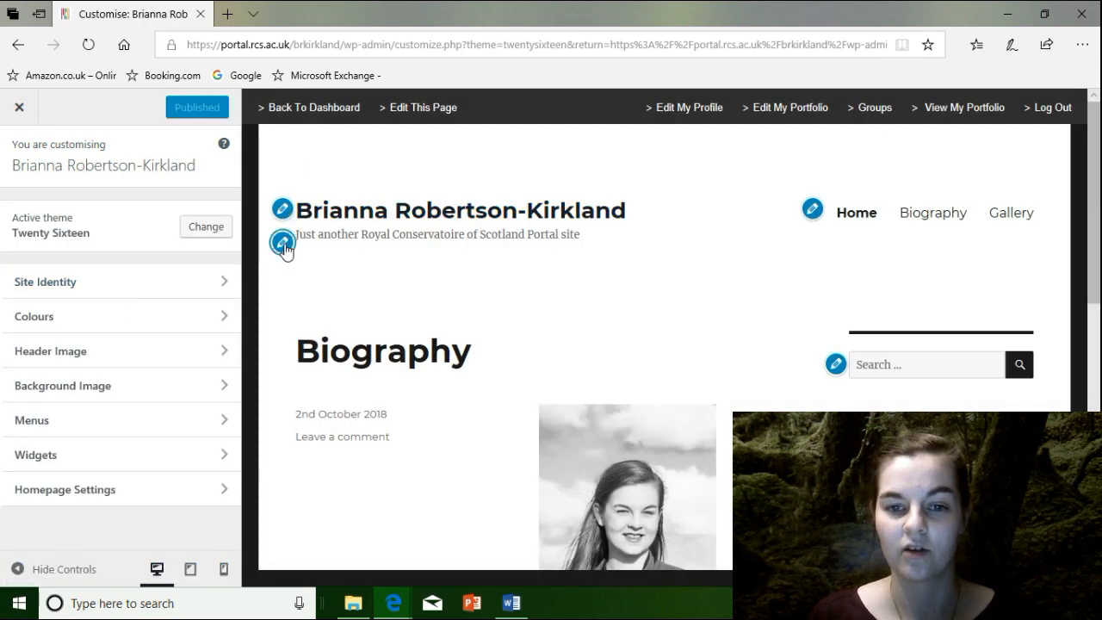
click(282, 244)
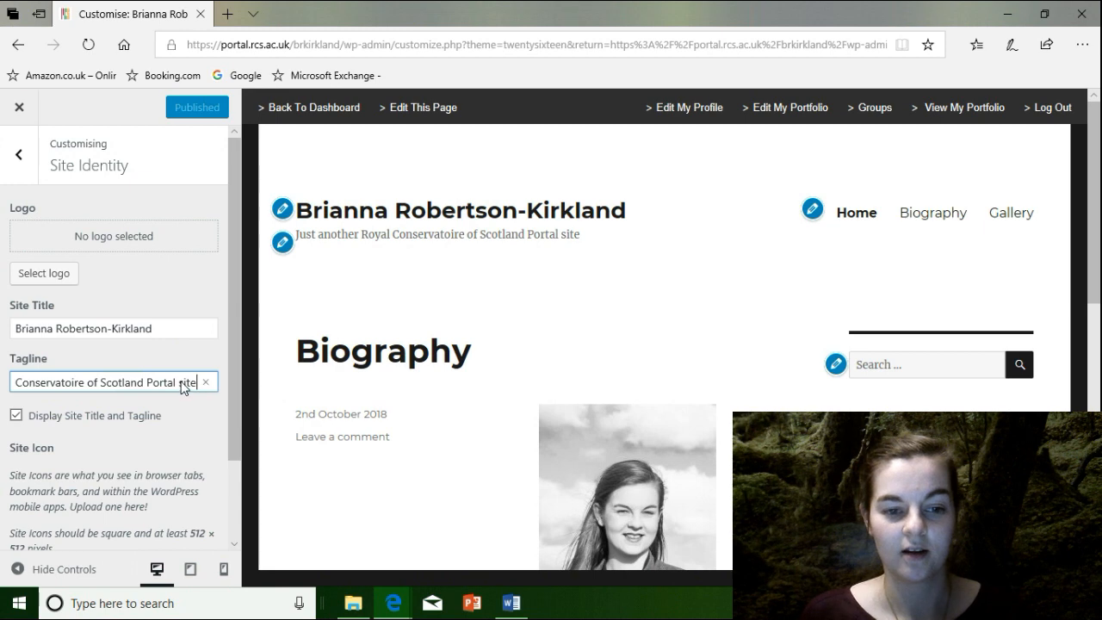
key(BackSpace)
key(BackSpace)
key(BackSpace)
key(BackSpace)
key(BackSpace)
key(BackSpace)
key(BackSpace)
key(BackSpace)
key(BackSpace)
key(BackSpace)
key(BackSpace)
key(BackSpace)
key(BackSpace)
key(BackSpace)
key(BackSpace)
key(BackSpace)
key(BackSpace)
key(BackSpace)
key(BackSpace)
key(BackSpace)
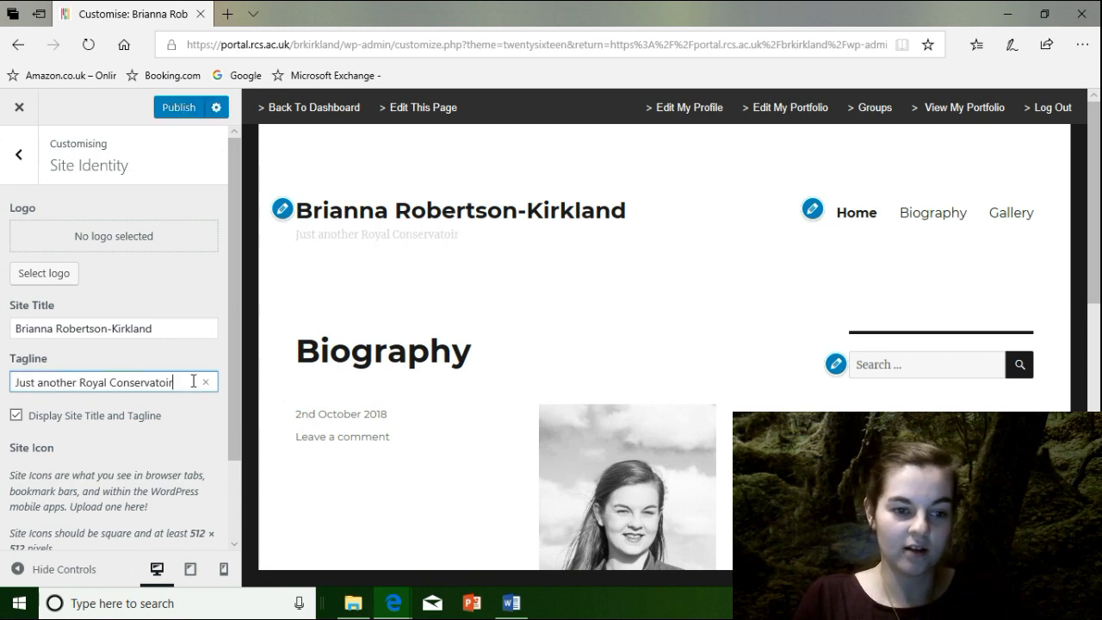
key(BackSpace)
key(BackSpace)
key(BackSpace)
key(BackSpace)
key(BackSpace)
key(BackSpace)
key(BackSpace)
key(BackSpace)
key(BackSpace)
key(BackSpace)
key(BackSpace)
key(BackSpace)
key(BackSpace)
key(BackSpace)
text(L)
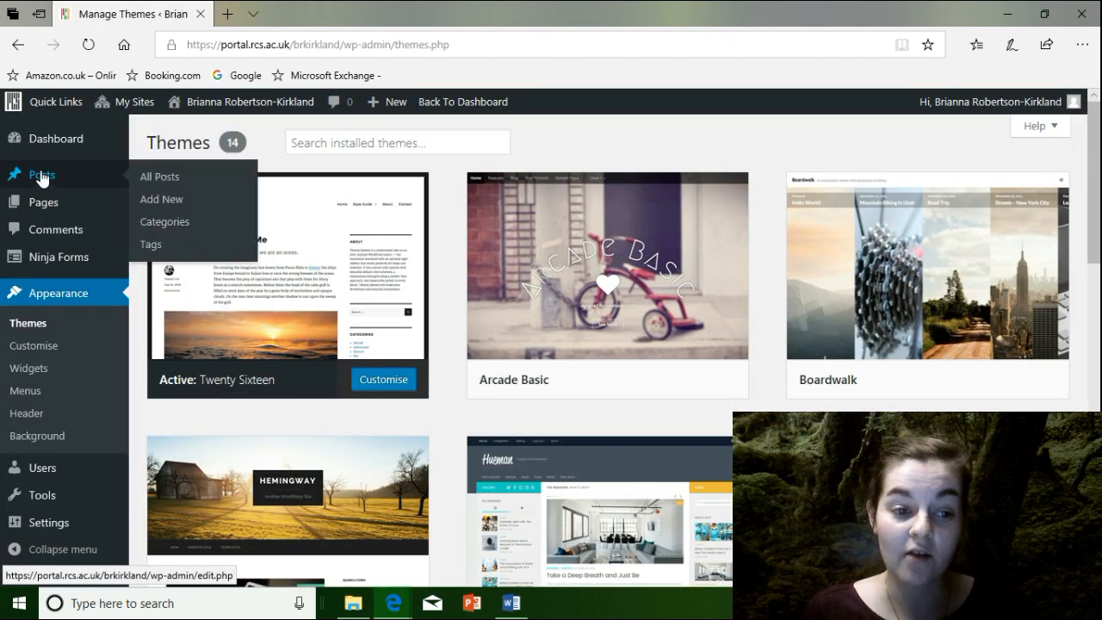
Step: Visit the live site from the dashboard and examine its navigation menu and the Biography post on the home page
click(56, 150)
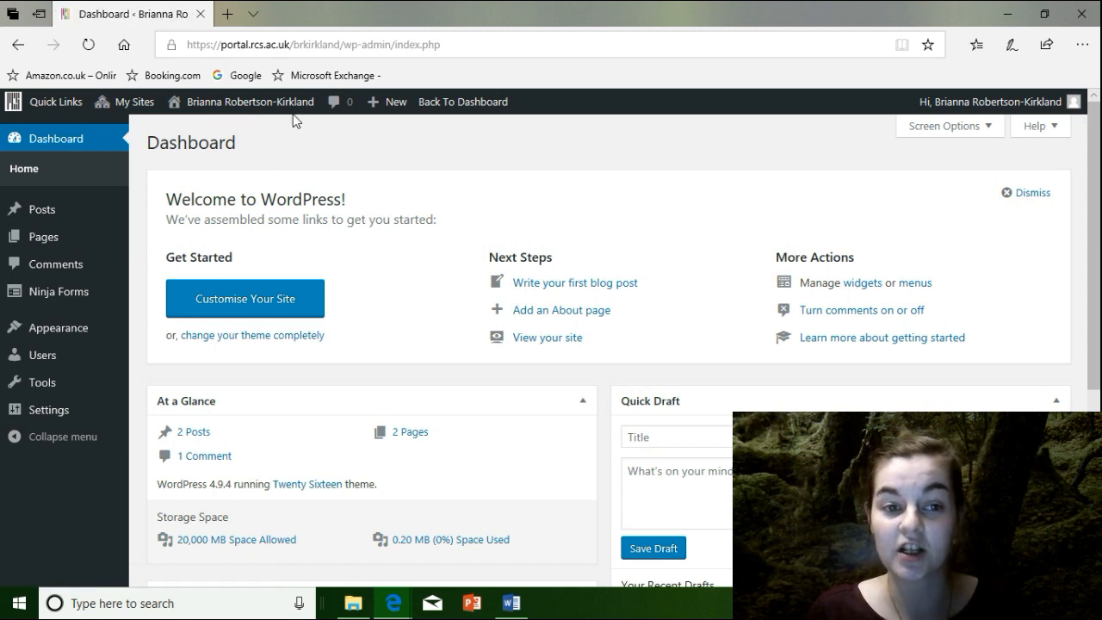
mouse_move(263, 99)
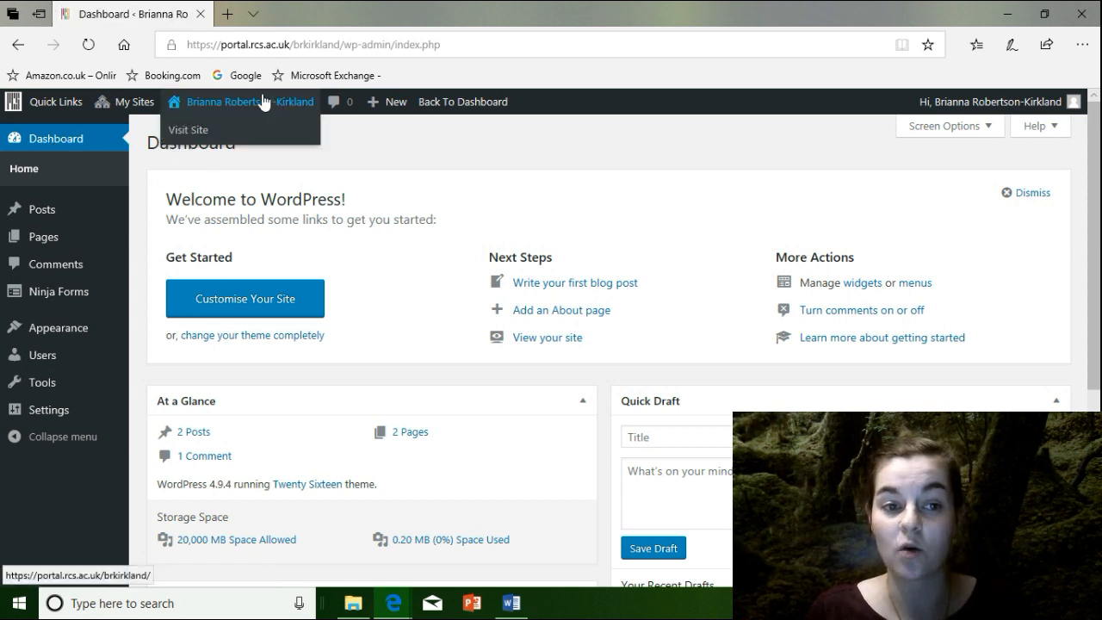
click(188, 130)
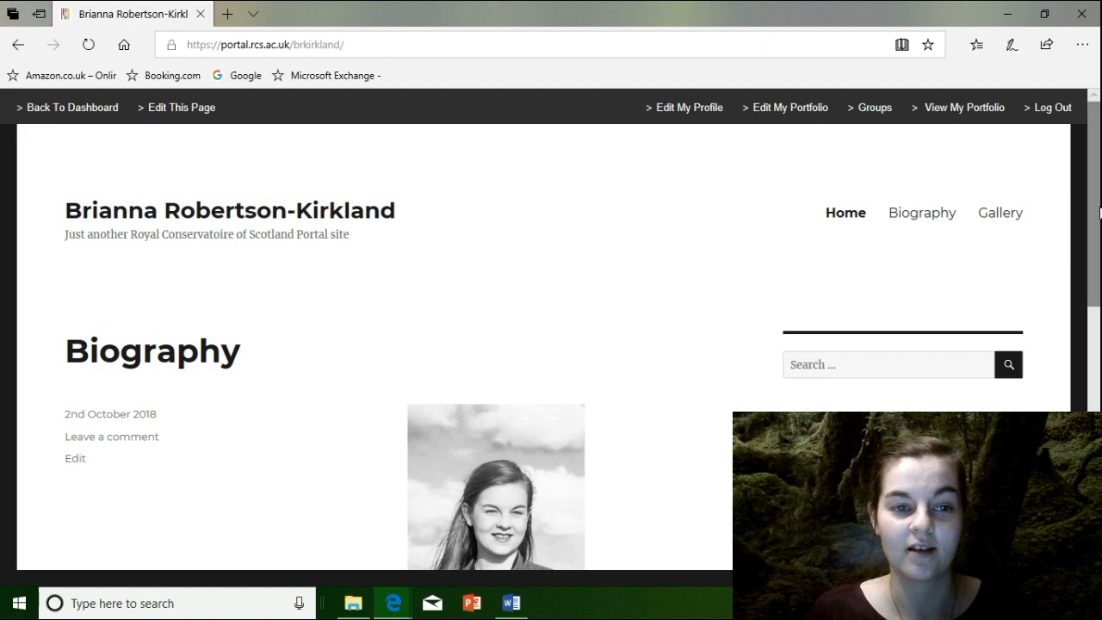
mouse_move(1096, 211)
mouse_down()
mouse_move(1084, 374)
mouse_move(1086, 228)
mouse_up()
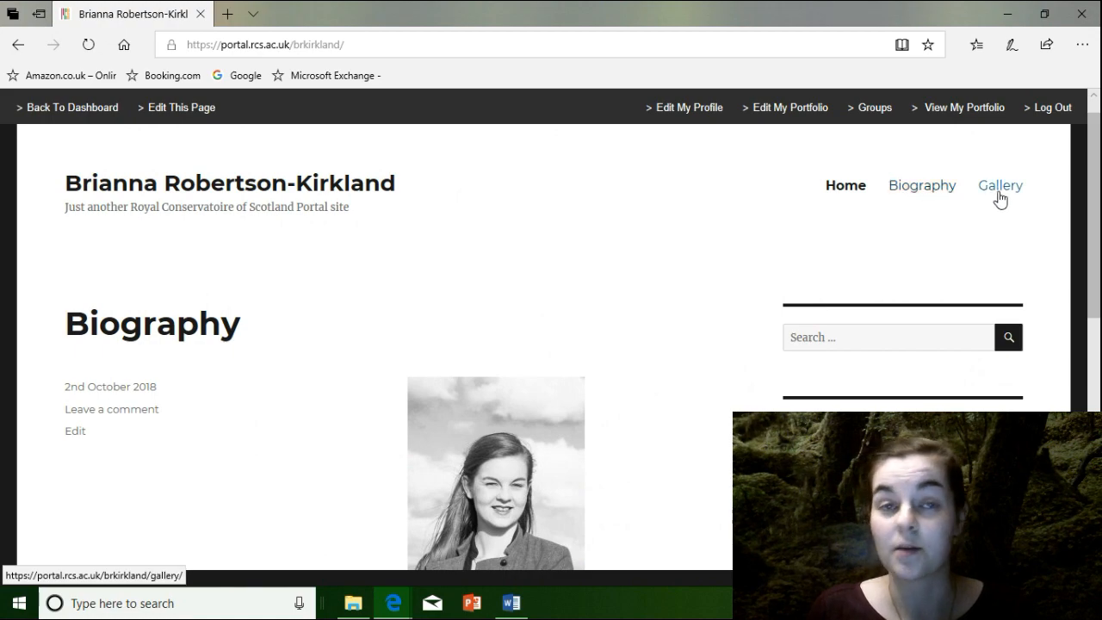
drag(1097, 208, 1094, 345)
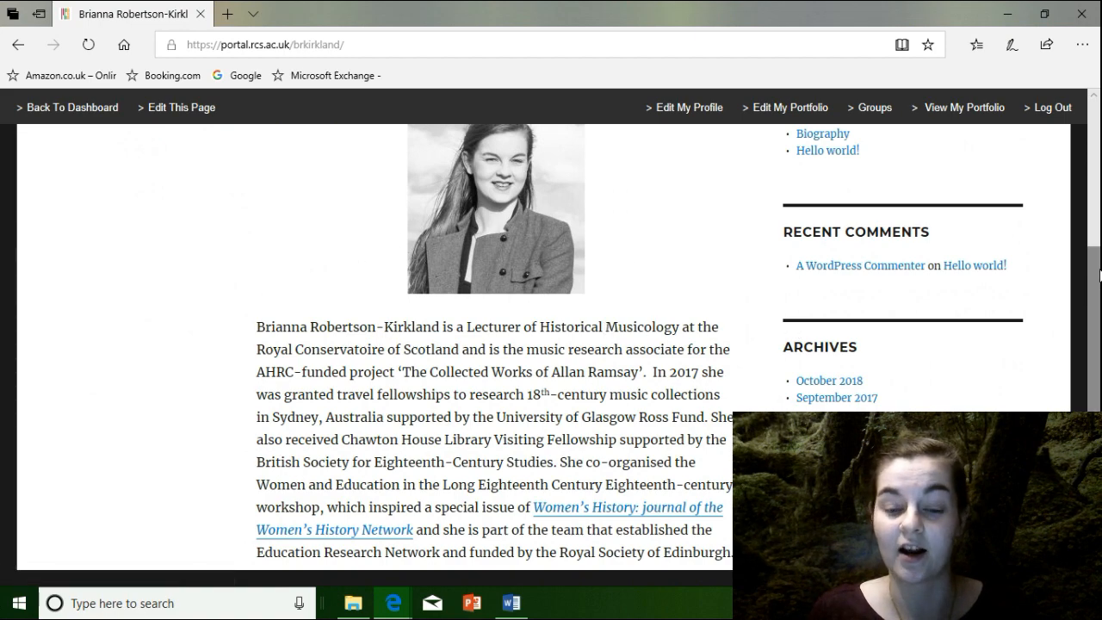
drag(1098, 279, 1099, 151)
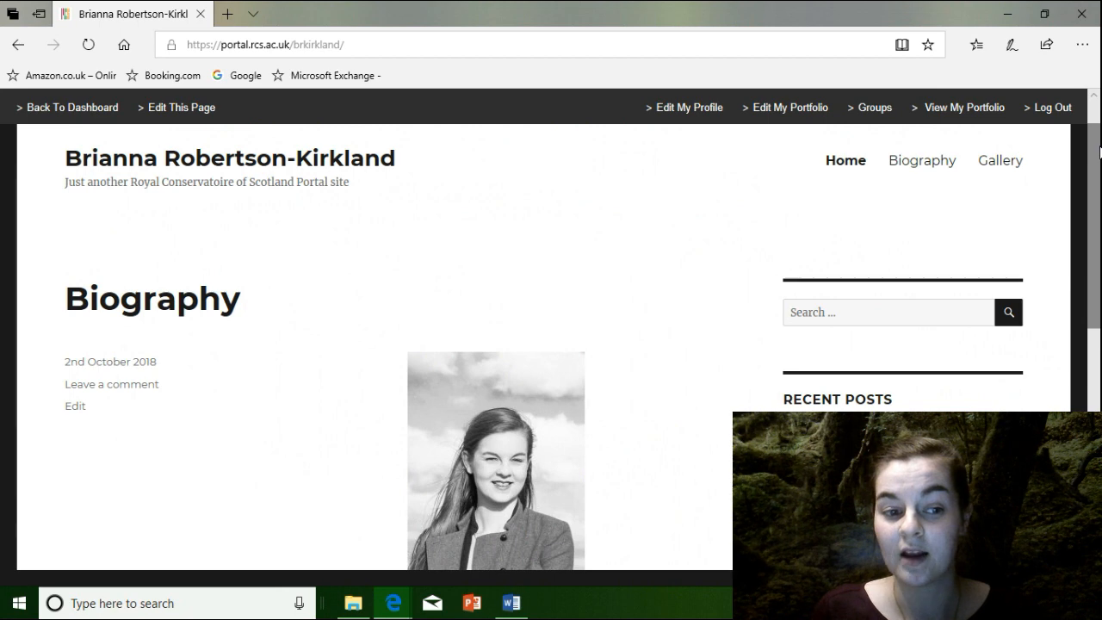